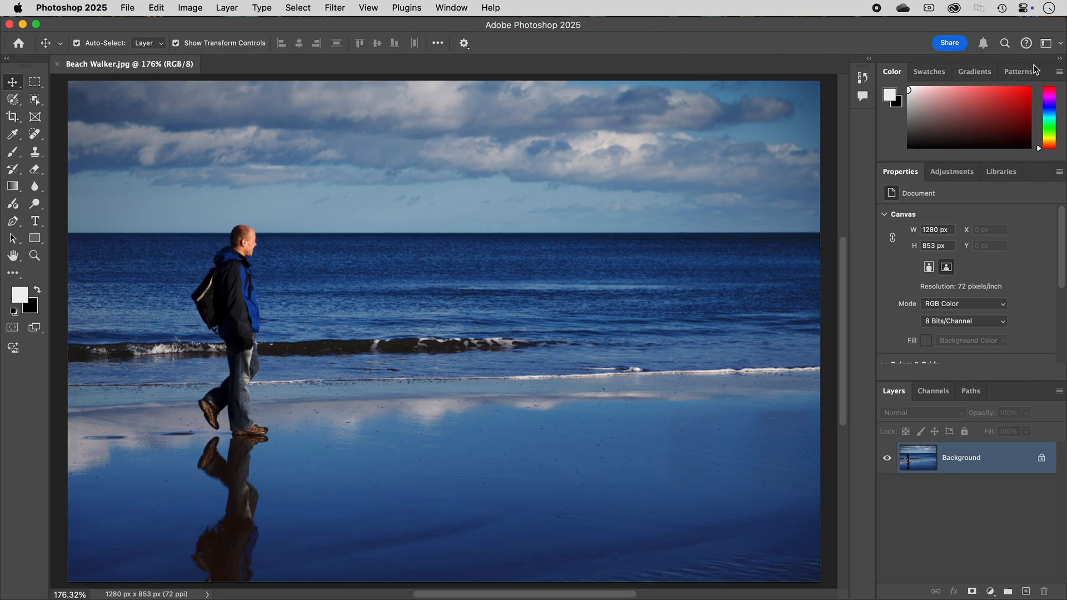
# Reset the Essentials workspace and display the document's history
pyautogui.click(1057, 43)
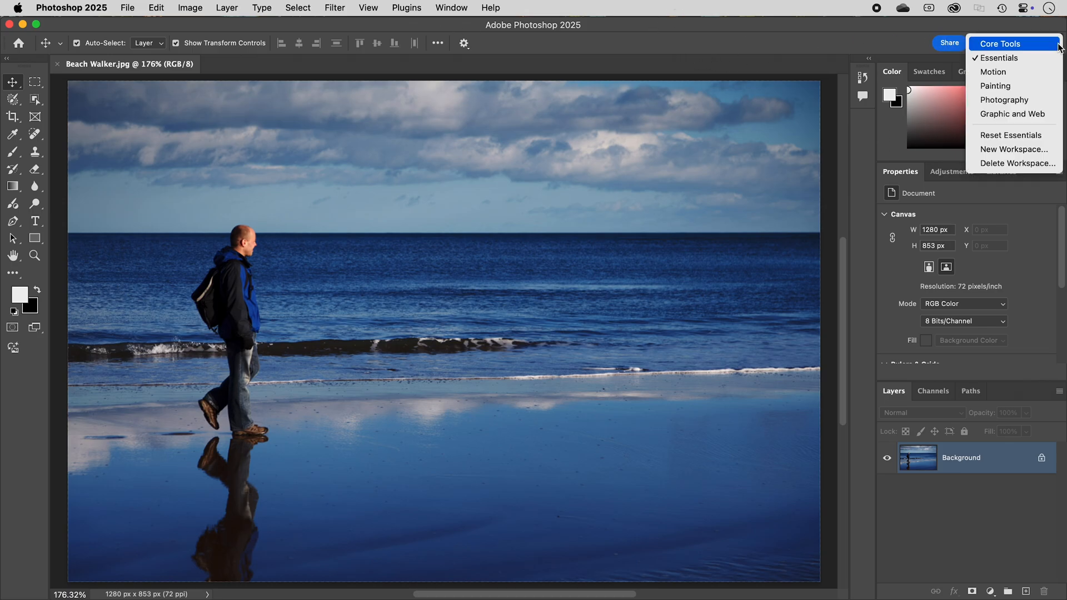
pyautogui.click(1025, 135)
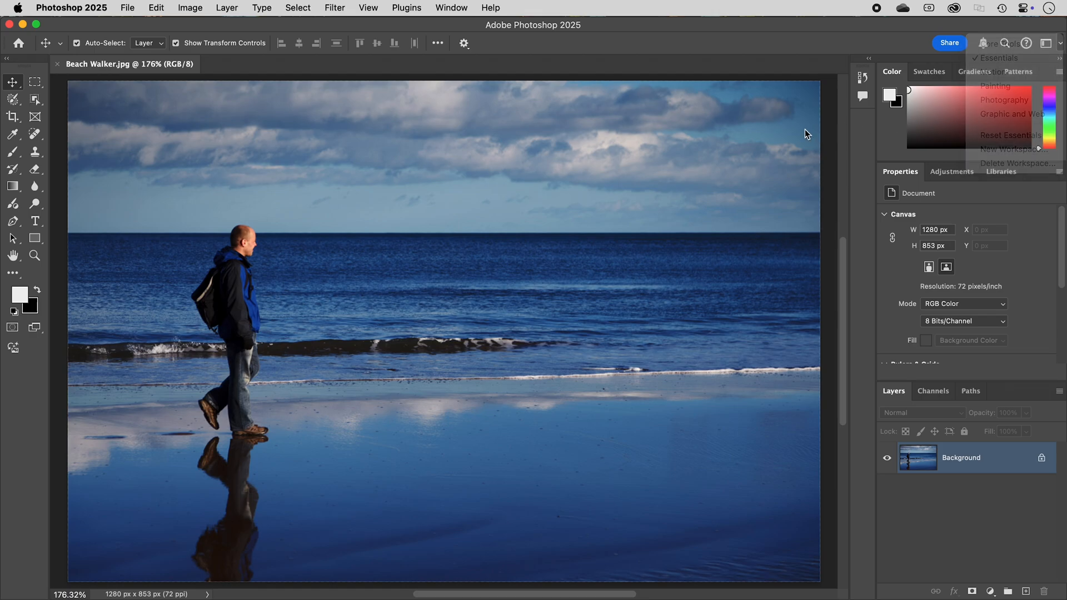
pyautogui.click(453, 7)
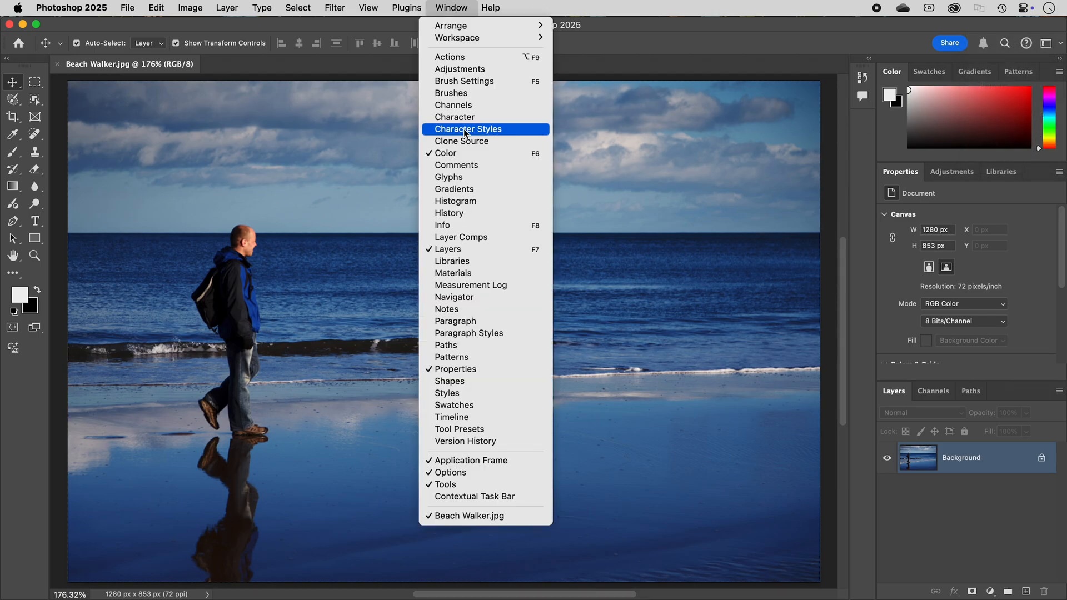
pyautogui.click(452, 214)
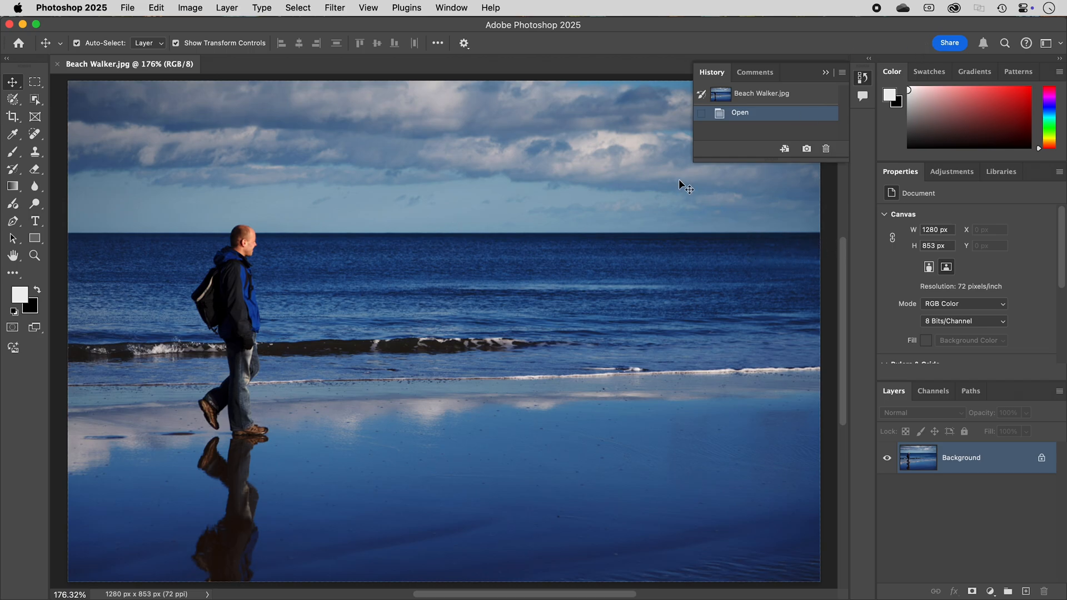
# Take a history snapshot of the unedited beach photo and name it "original"
pyautogui.click(807, 150)
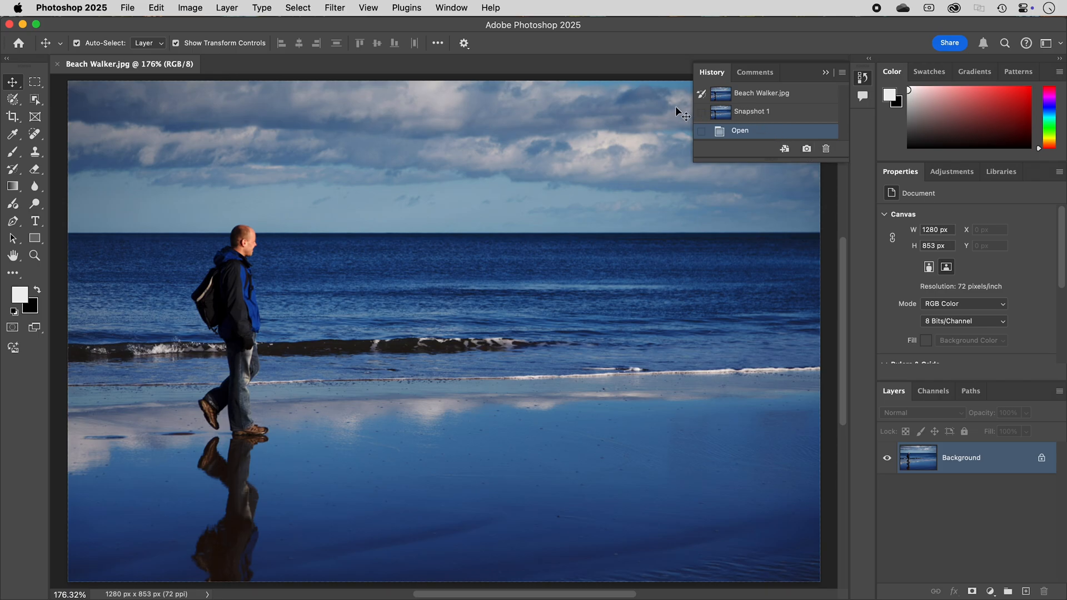
pyautogui.doubleClick(749, 113)
pyautogui.write('original')
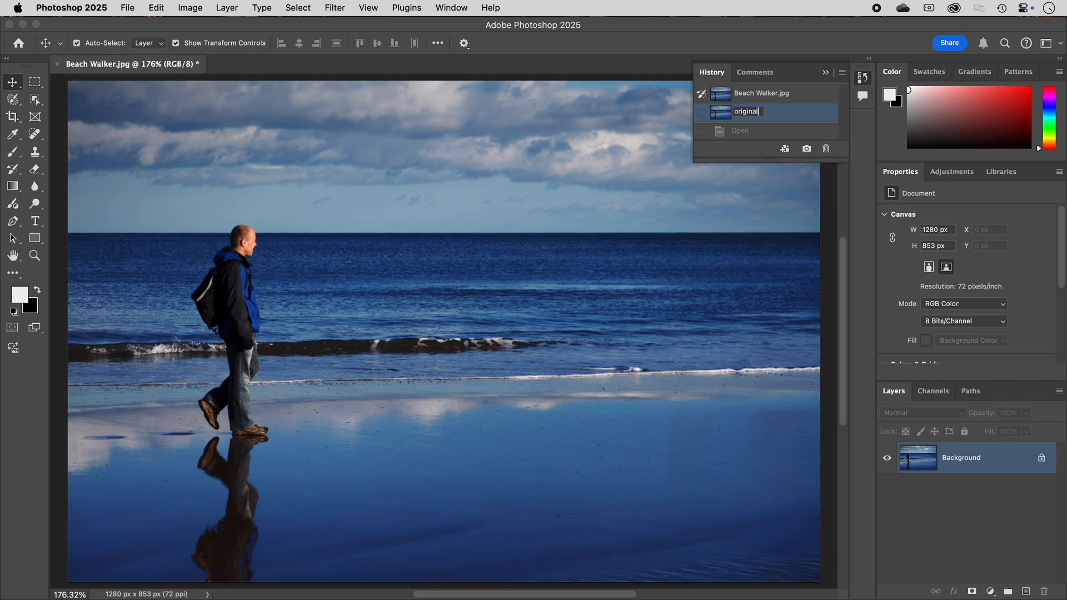
pyautogui.press('Return')
pyautogui.click(861, 78)
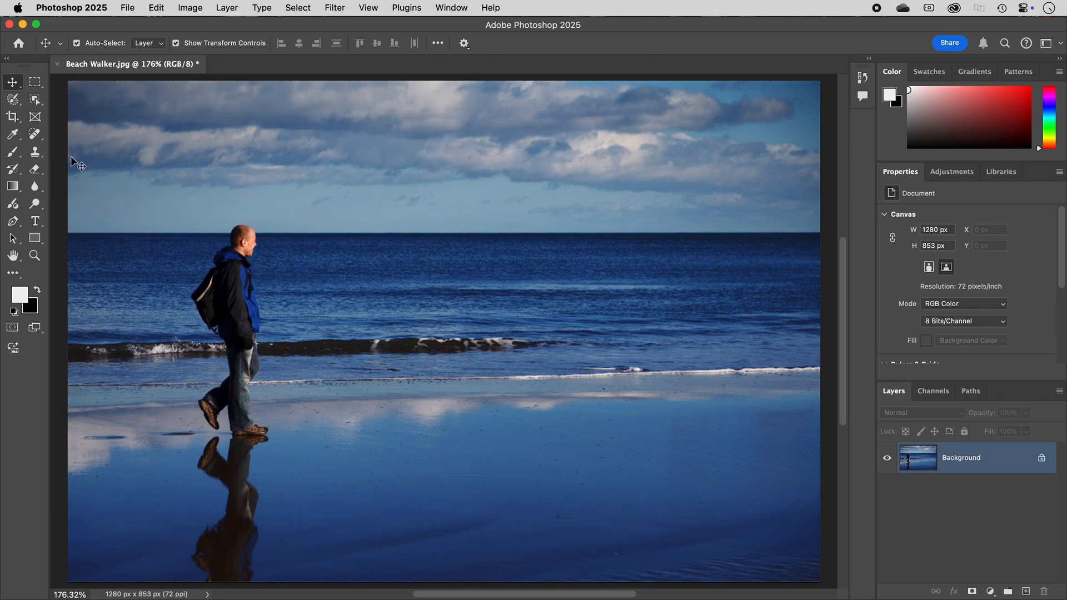
# Draw a loose Content-Aware Move selection around the walking man and his reflection, down to the photo's lower edge
pyautogui.click(35, 134)
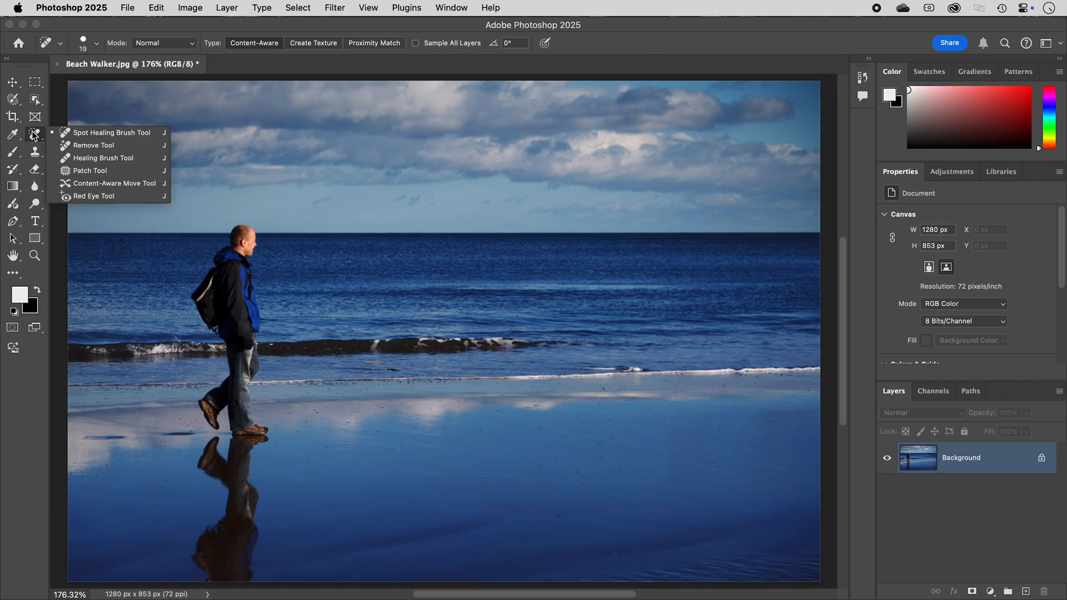
pyautogui.click(122, 182)
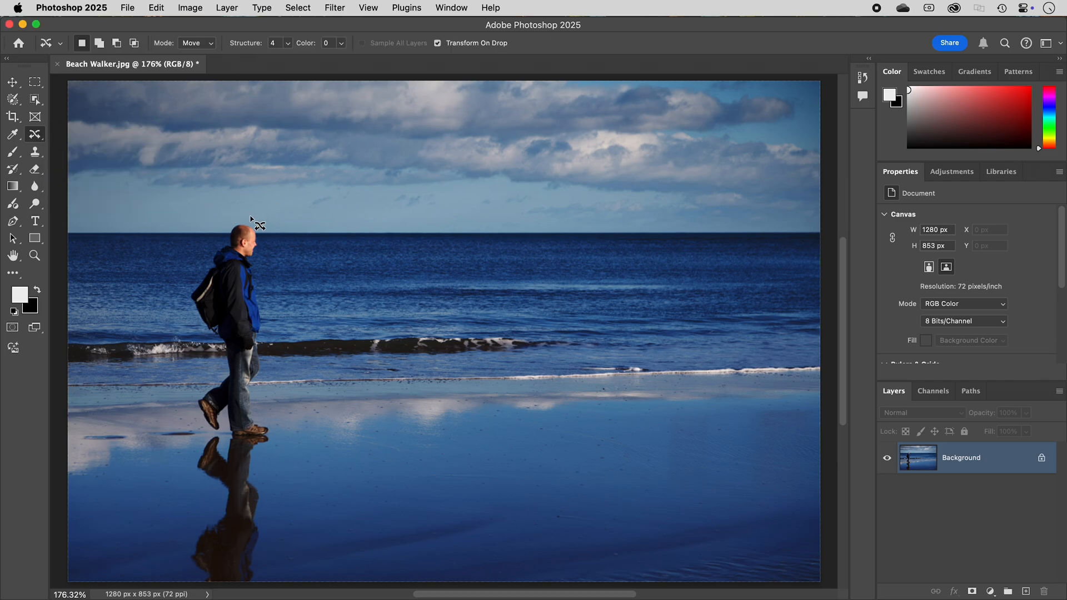
pyautogui.moveTo(252, 216)
pyautogui.mouseDown()
pyautogui.moveTo(229, 222)
pyautogui.moveTo(184, 288)
pyautogui.moveTo(214, 369)
pyautogui.moveTo(192, 405)
pyautogui.moveTo(208, 432)
pyautogui.moveTo(189, 479)
pyautogui.moveTo(219, 500)
pyautogui.moveTo(192, 533)
pyautogui.moveTo(189, 572)
pyautogui.moveTo(192, 588)
pyautogui.moveTo(220, 595)
pyautogui.moveTo(262, 590)
pyautogui.moveTo(257, 469)
pyautogui.moveTo(274, 432)
pyautogui.moveTo(258, 397)
pyautogui.moveTo(266, 308)
pyautogui.moveTo(255, 228)
pyautogui.mouseUp()
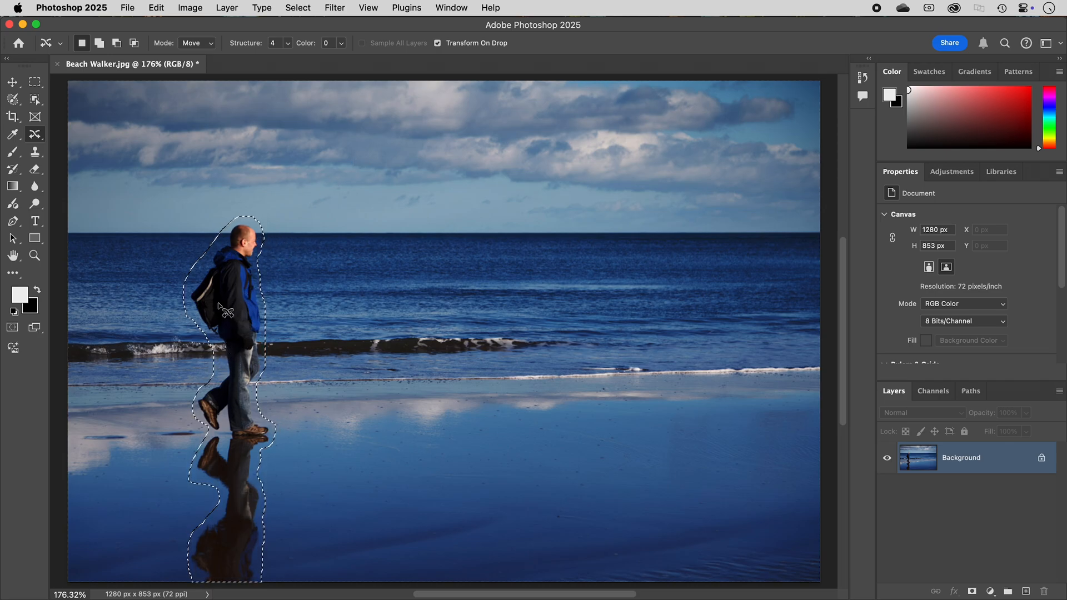
# Move the selected man and his reflection horizontally about 802 px to the right side of the photo and commit the move
pyautogui.moveTo(222, 305); pyautogui.dragTo(694, 284)
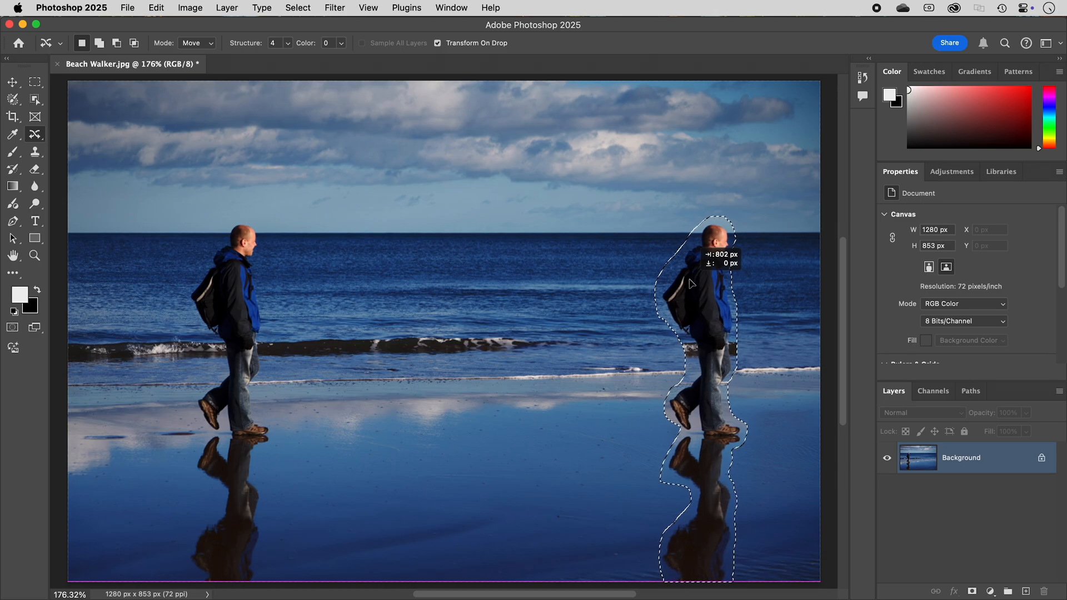
pyautogui.moveTo(689, 284); pyautogui.dragTo(689, 284)
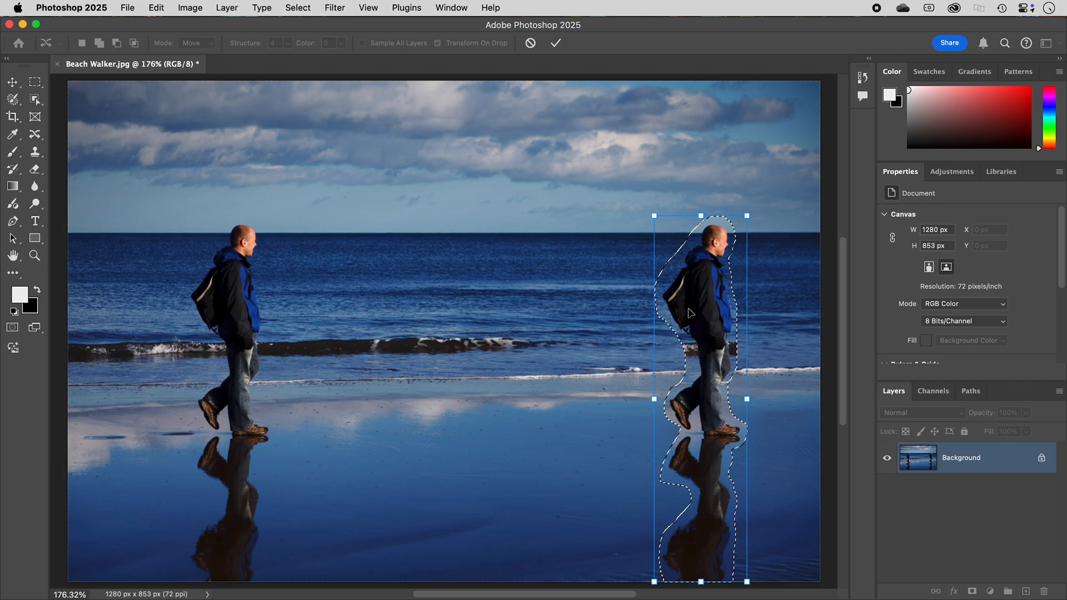
pyautogui.click(557, 44)
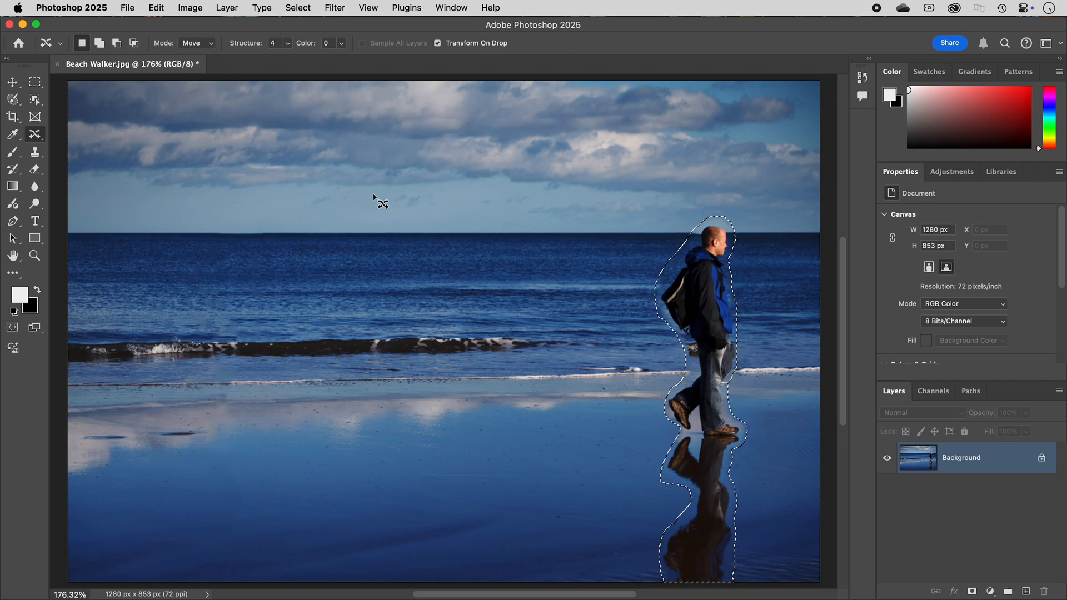
# Hide the selection edges around the moved man while keeping the selection active
pyautogui.click(368, 8)
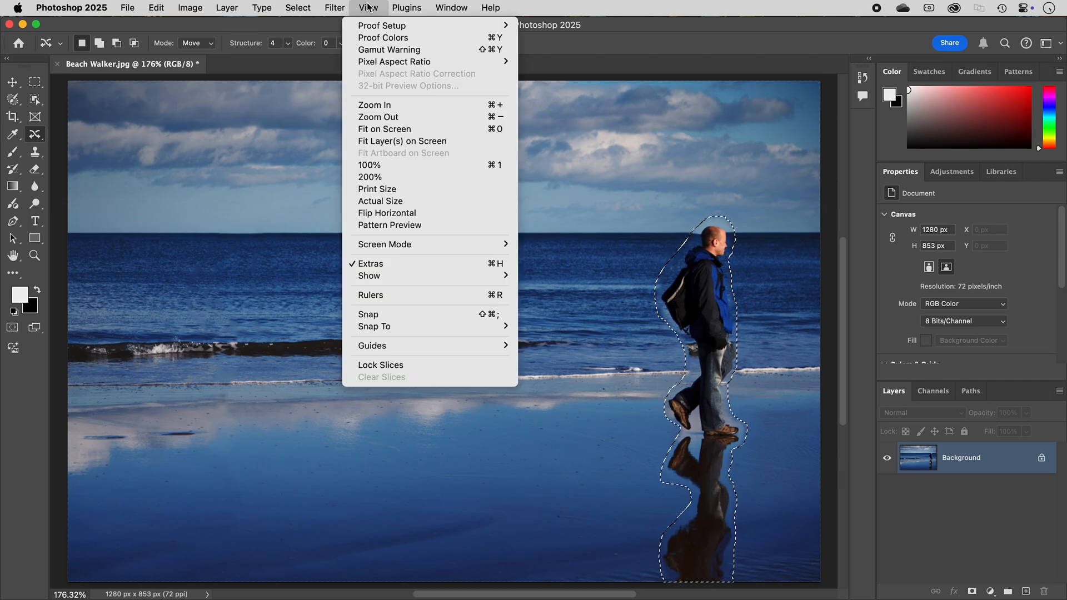
pyautogui.moveTo(382, 277)
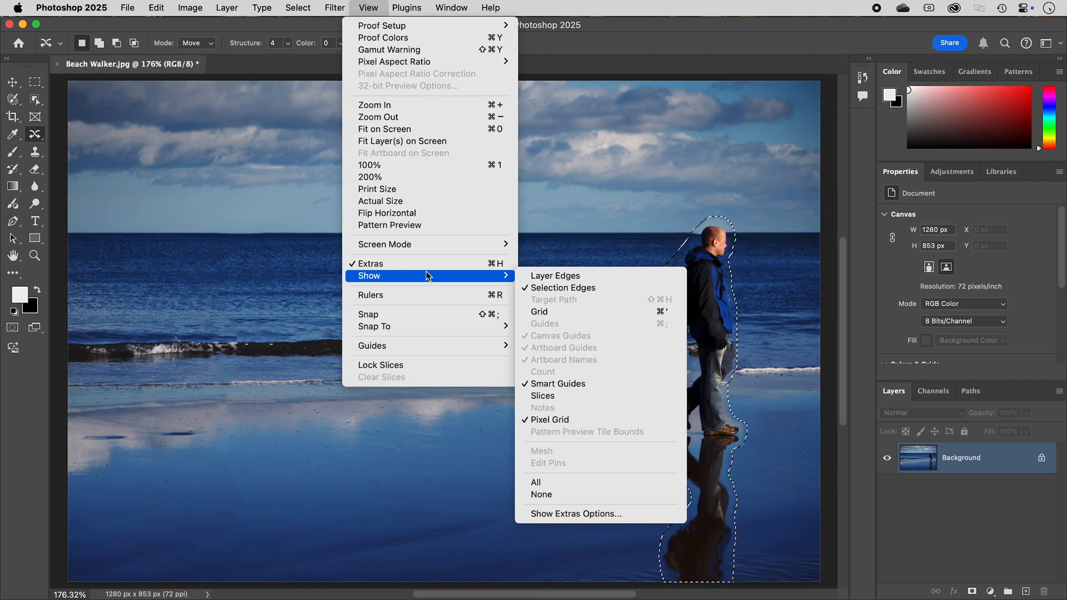
pyautogui.click(605, 289)
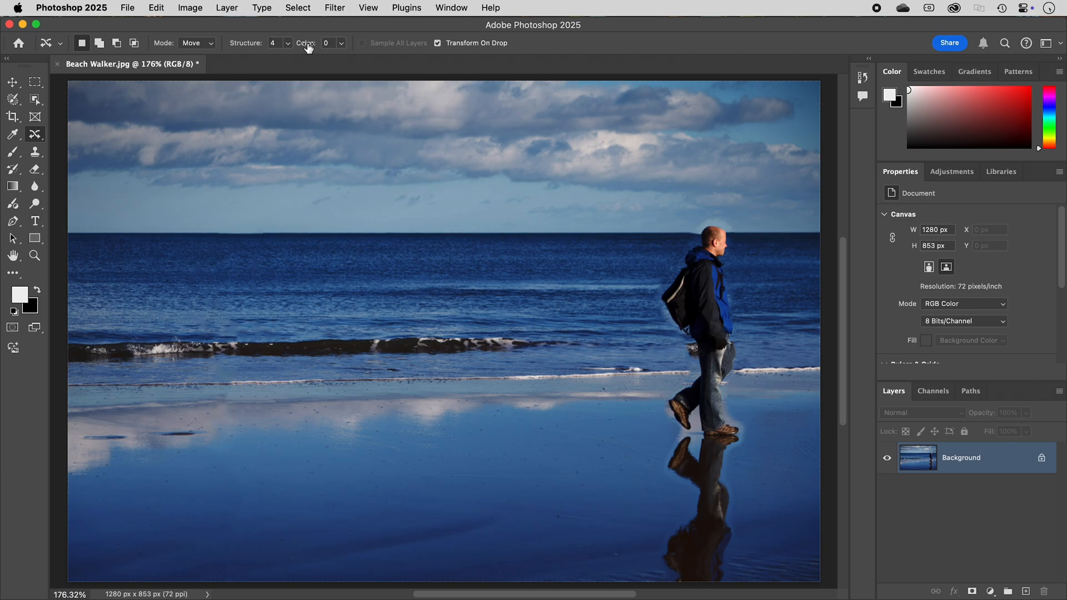
# Adjust the blending of the Content-Aware Move by setting Color to 7 and Structure to 7
pyautogui.moveTo(309, 48); pyautogui.dragTo(364, 41)
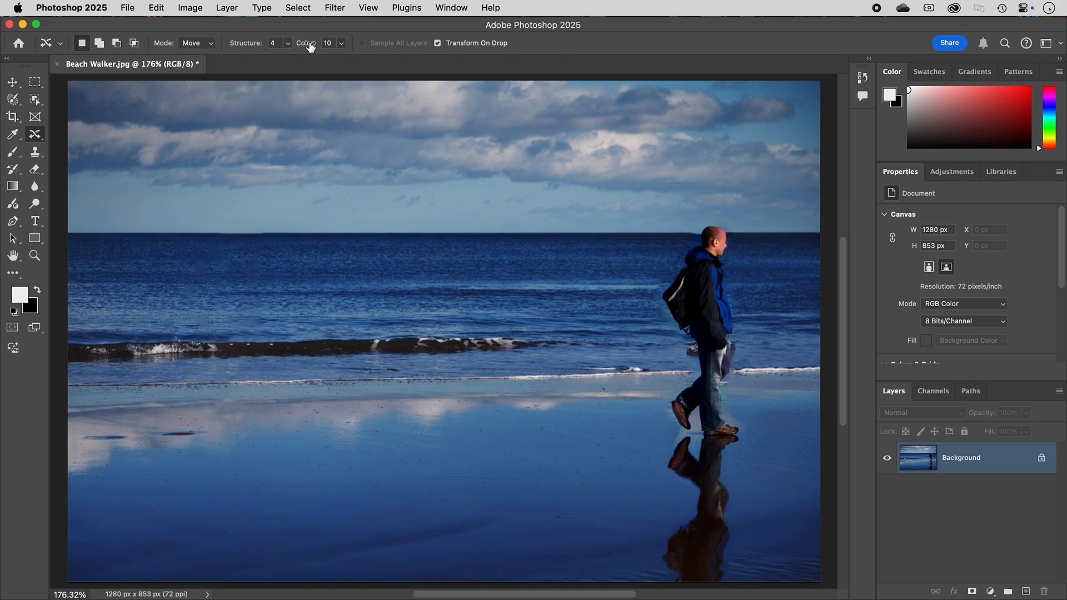
pyautogui.moveTo(308, 45); pyautogui.dragTo(309, 47)
pyautogui.moveTo(242, 47); pyautogui.dragTo(461, 53)
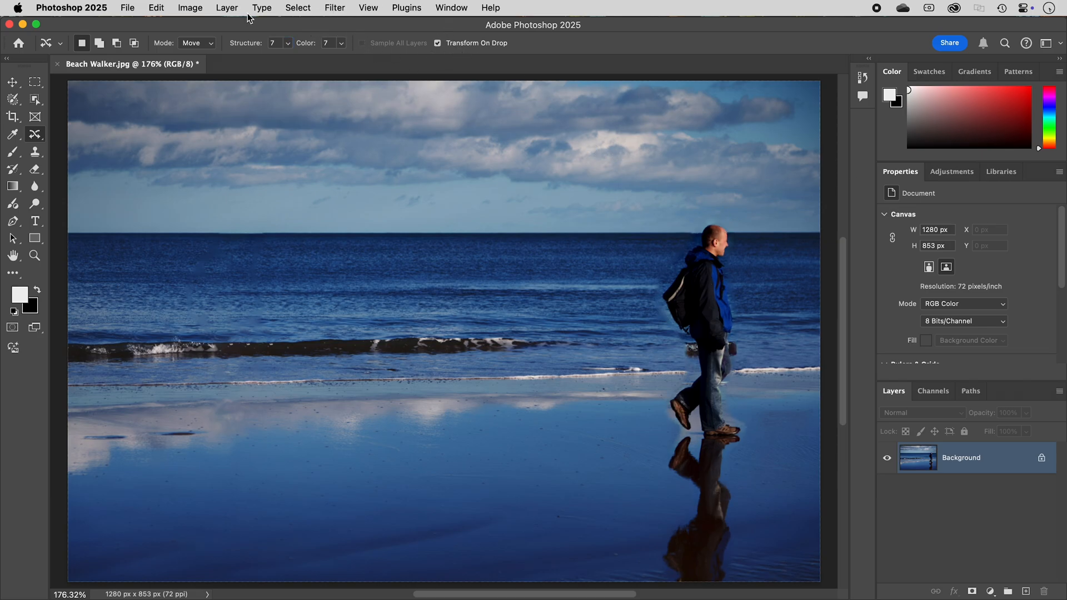
# Compare the moved man's blending at Structure 1 and 6, and return Structure to 7
pyautogui.moveTo(250, 47); pyautogui.dragTo(156, 46)
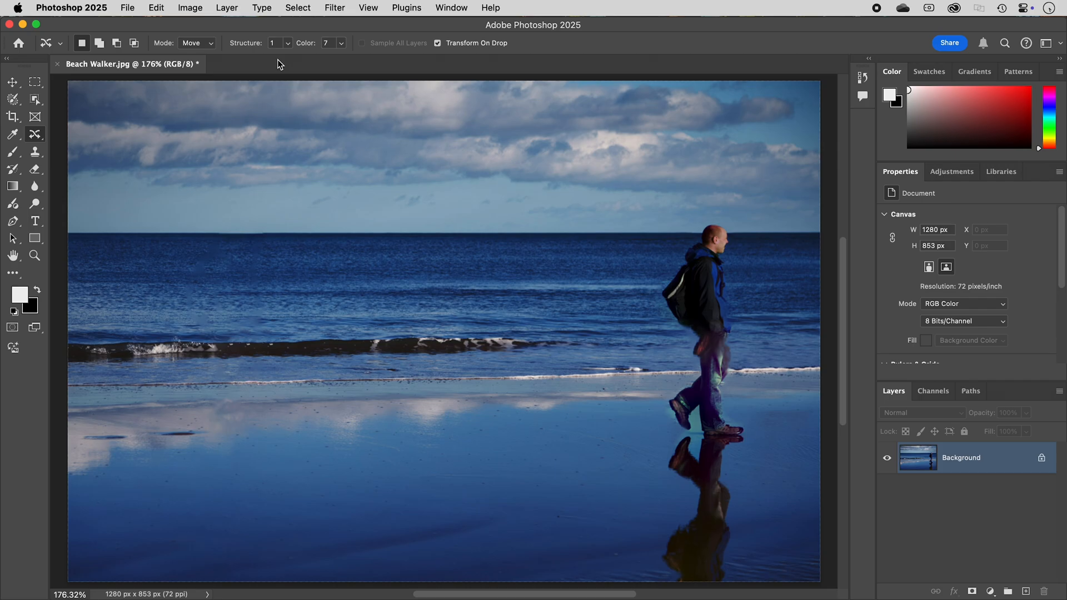
pyautogui.moveTo(246, 43); pyautogui.dragTo(319, 34)
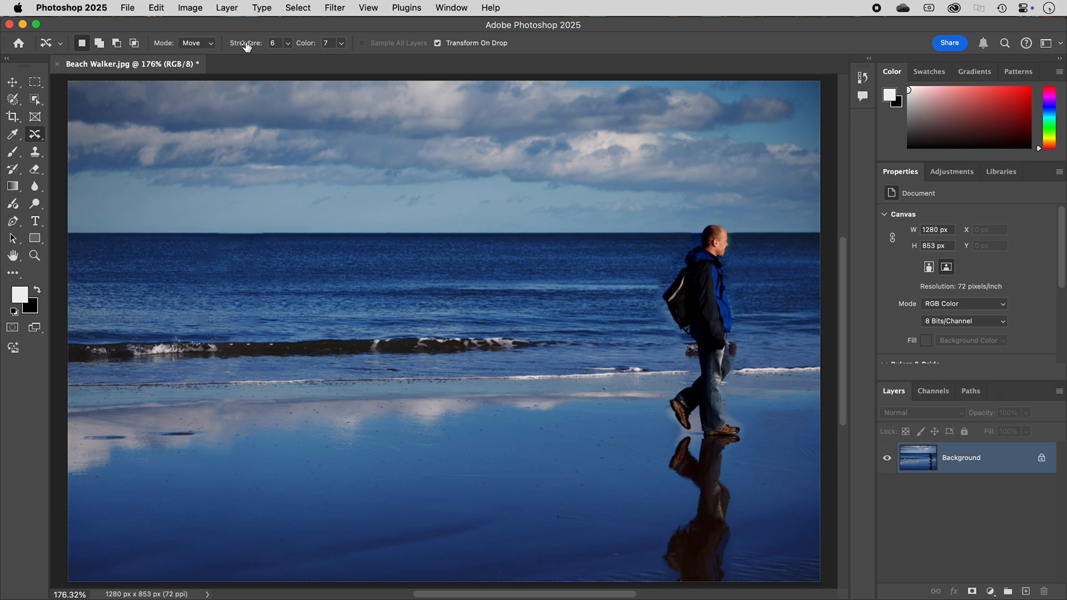
pyautogui.moveTo(246, 46); pyautogui.dragTo(244, 46)
pyautogui.moveTo(246, 46); pyautogui.dragTo(289, 39)
# Show the selection edges again and deselect the moved man
pyautogui.click(373, 9)
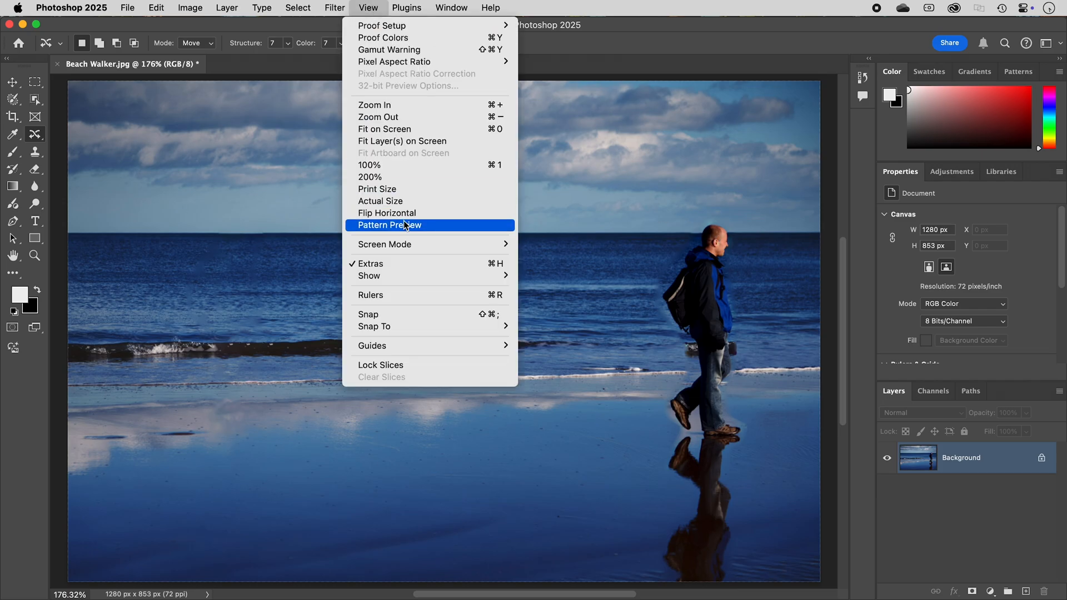
pyautogui.moveTo(396, 276)
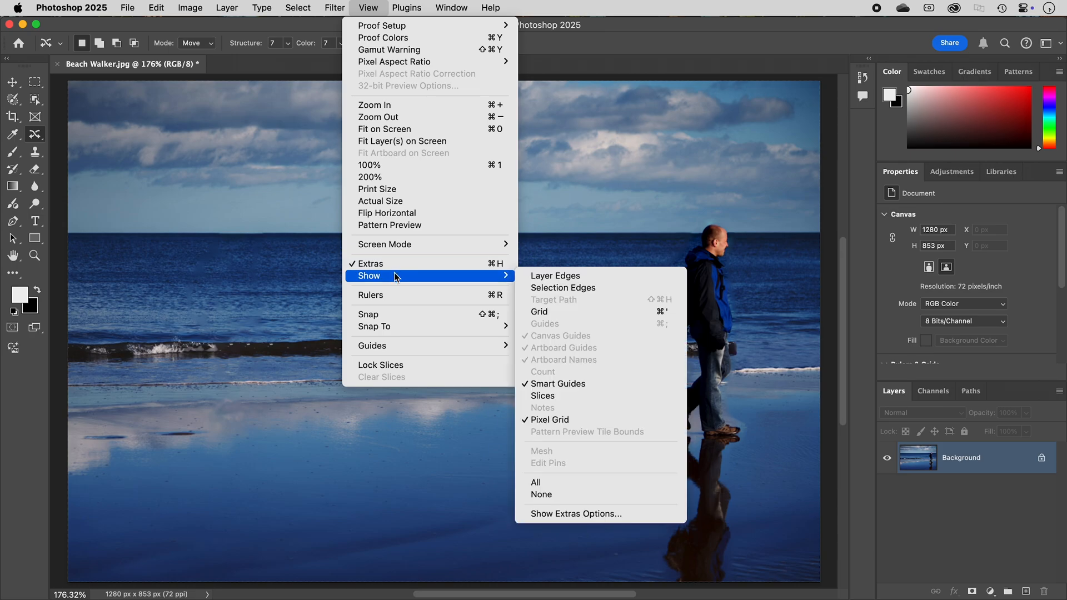
pyautogui.click(597, 288)
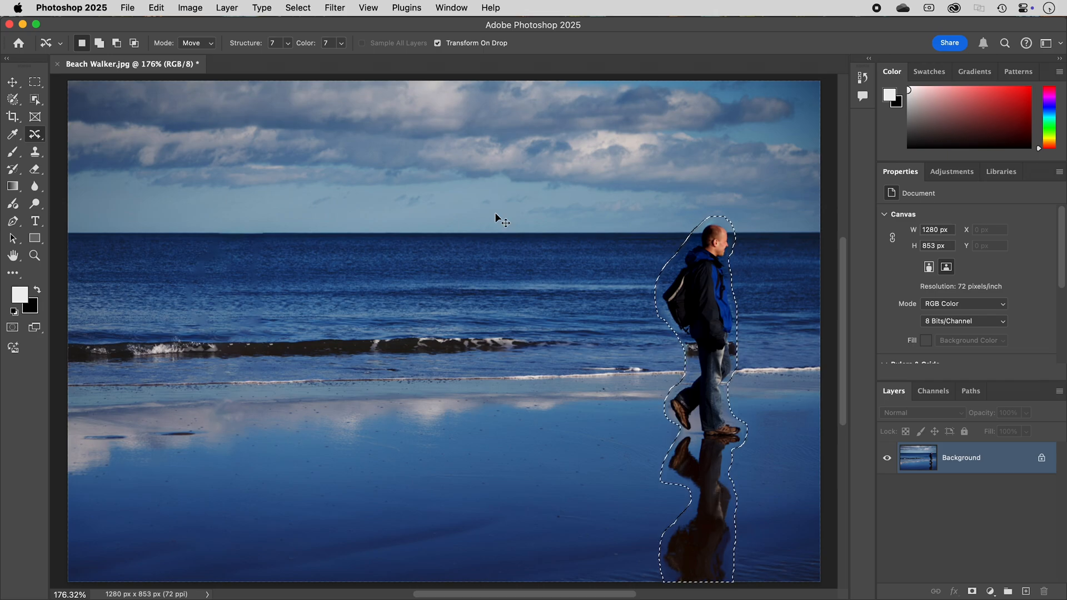
pyautogui.press('super+d')
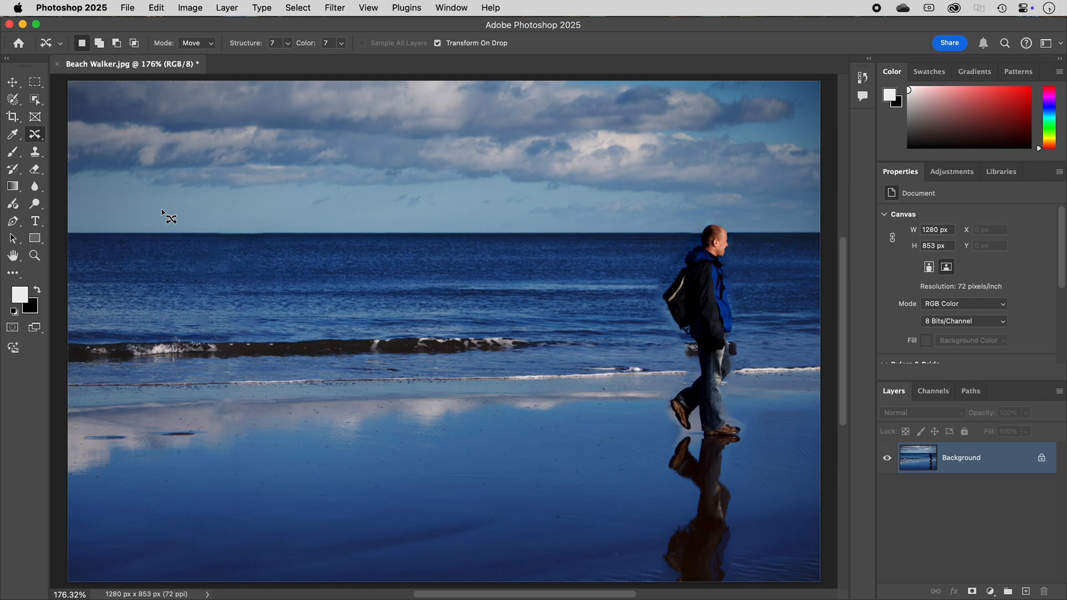
# Activate the History Brush and set the "original" snapshot as its source
pyautogui.click(12, 172)
pyautogui.click(11, 170)
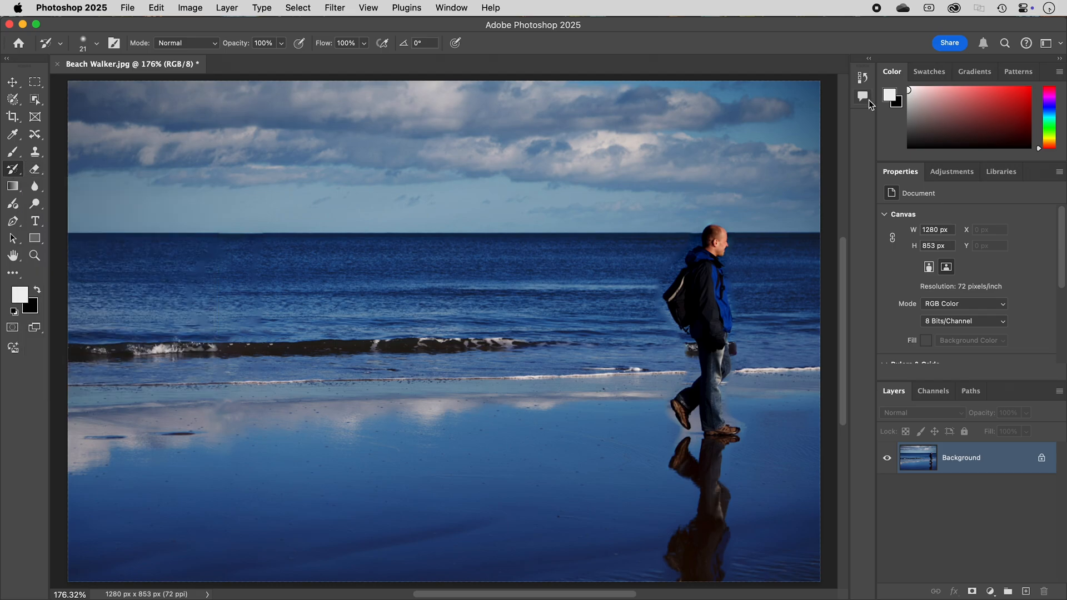
pyautogui.click(863, 77)
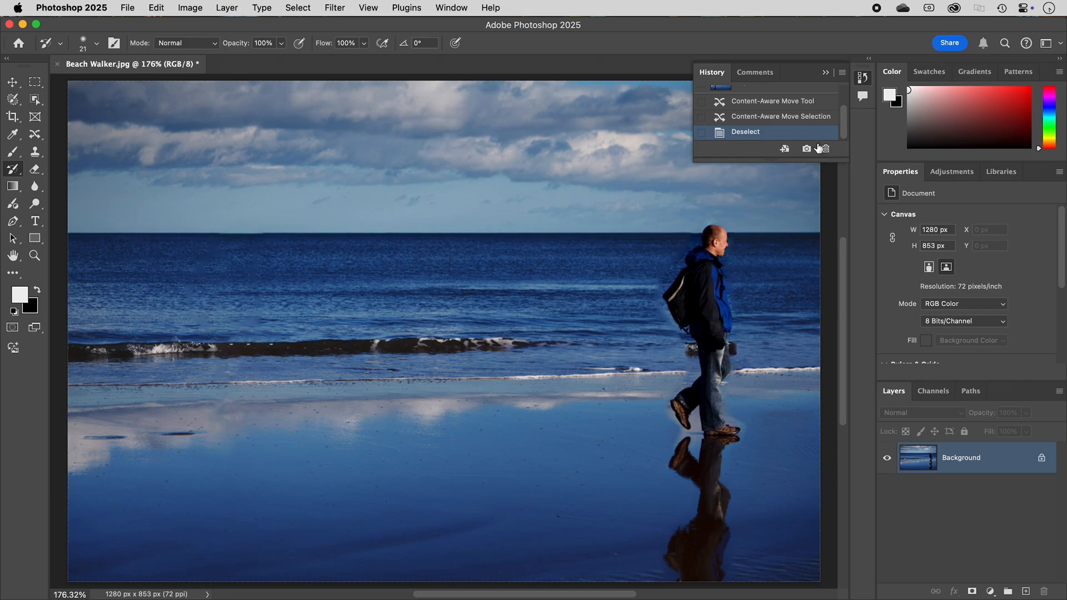
pyautogui.moveTo(845, 158); pyautogui.dragTo(842, 197)
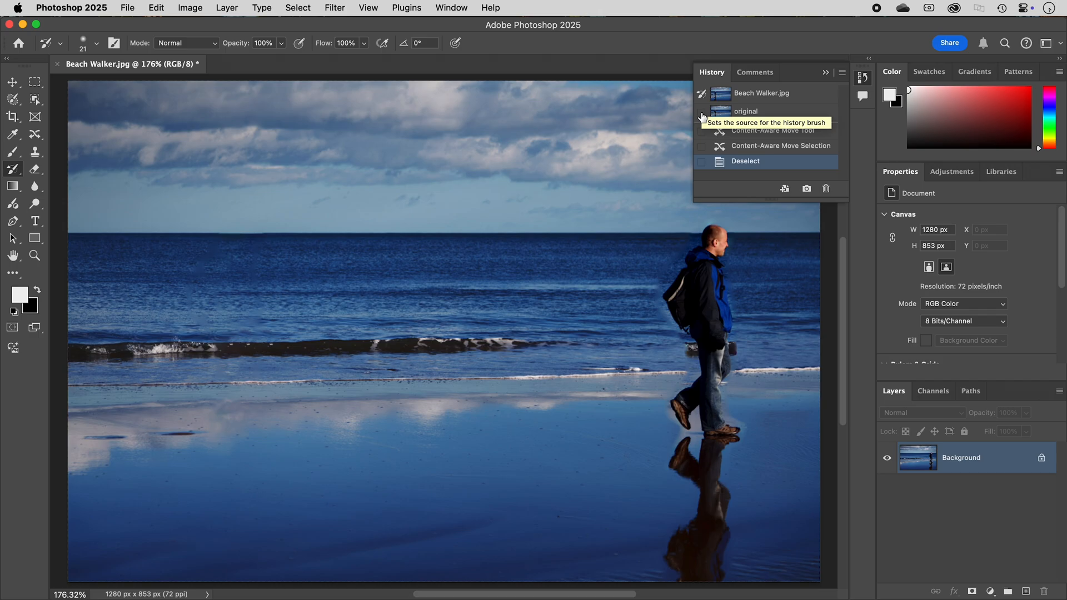
pyautogui.click(702, 112)
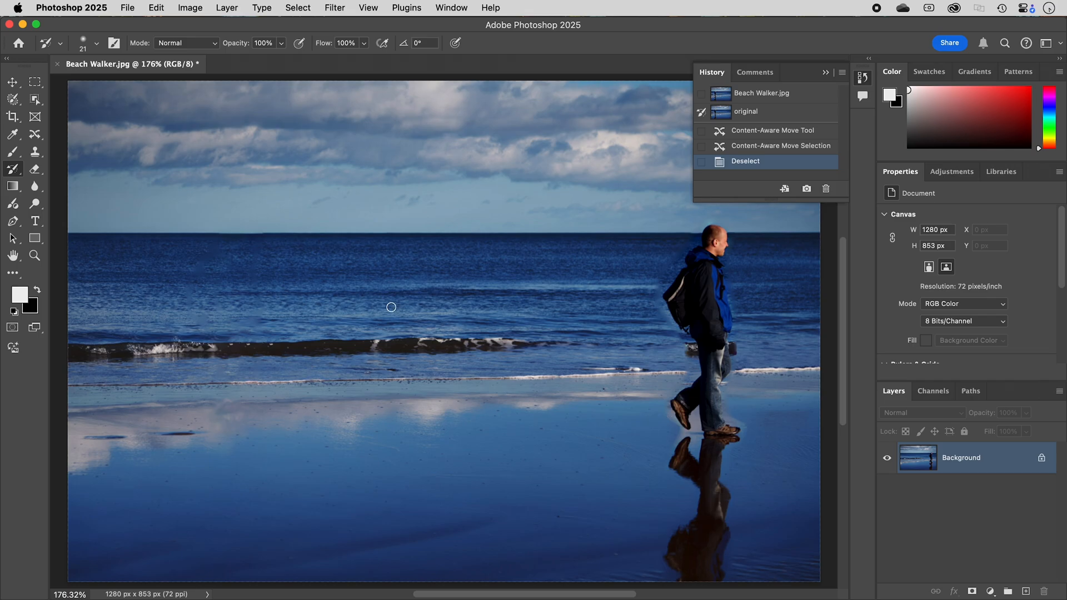
# Paint with a 21 px Soft Round History Brush around the man's rear foot, legs, backpack and head to restore the original background
pyautogui.click(97, 43)
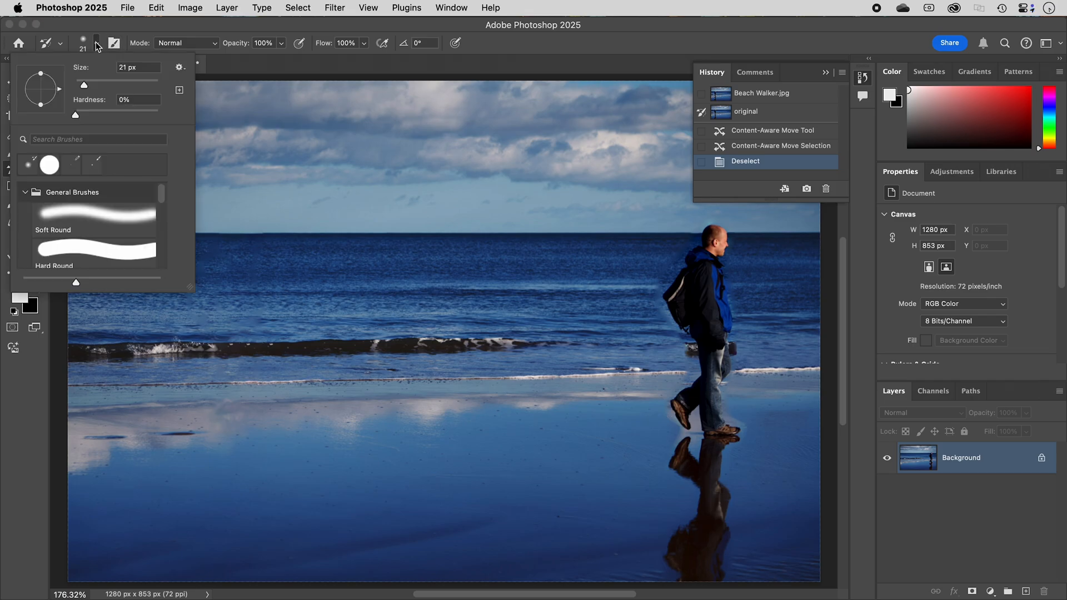
pyautogui.click(101, 222)
pyautogui.click(674, 427)
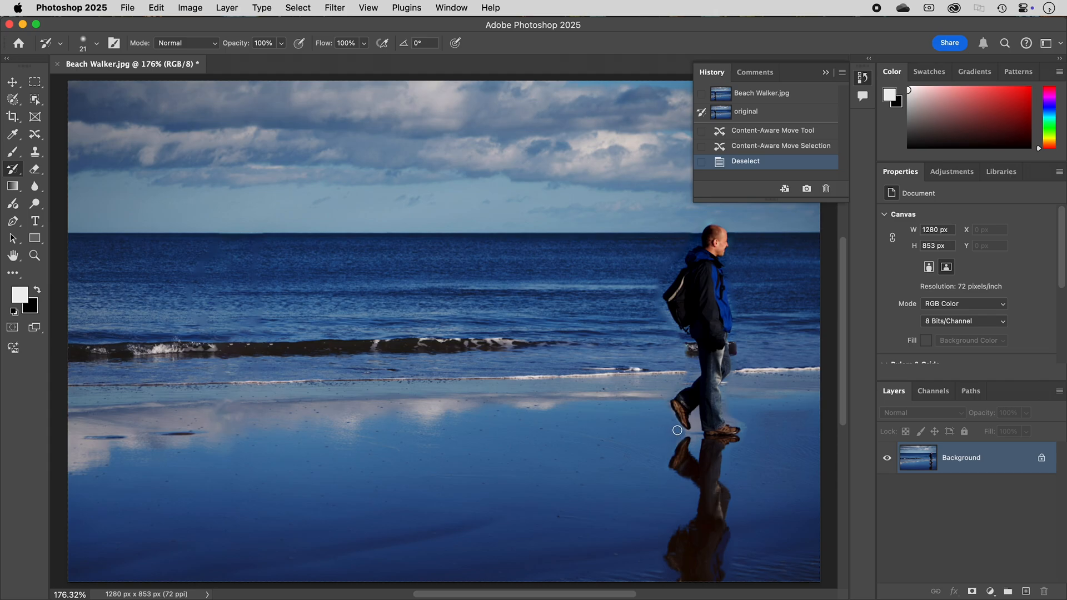
pyautogui.click(677, 430)
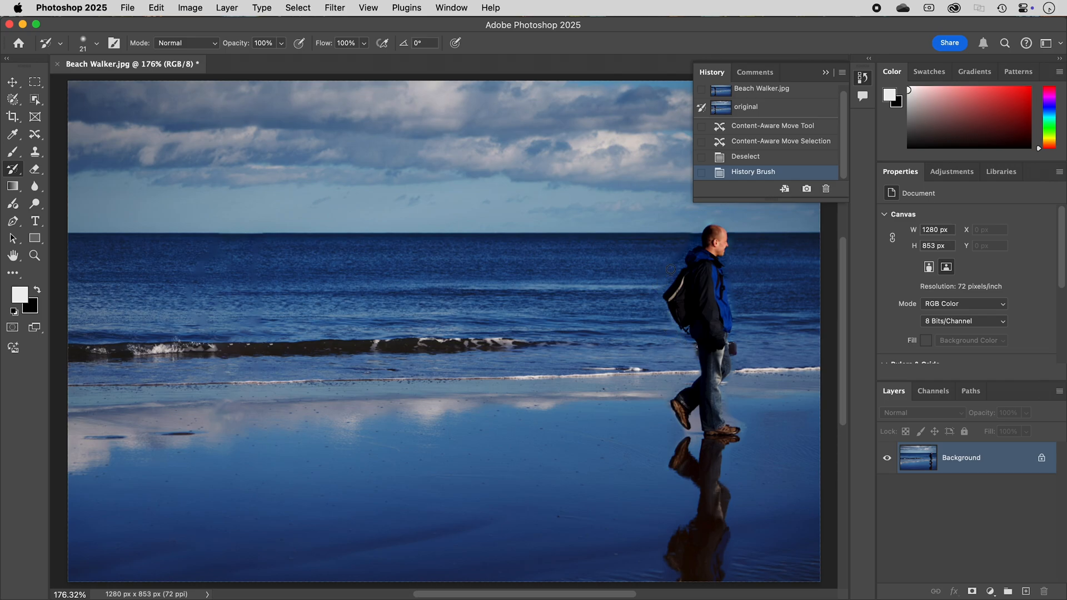
pyautogui.click(684, 246)
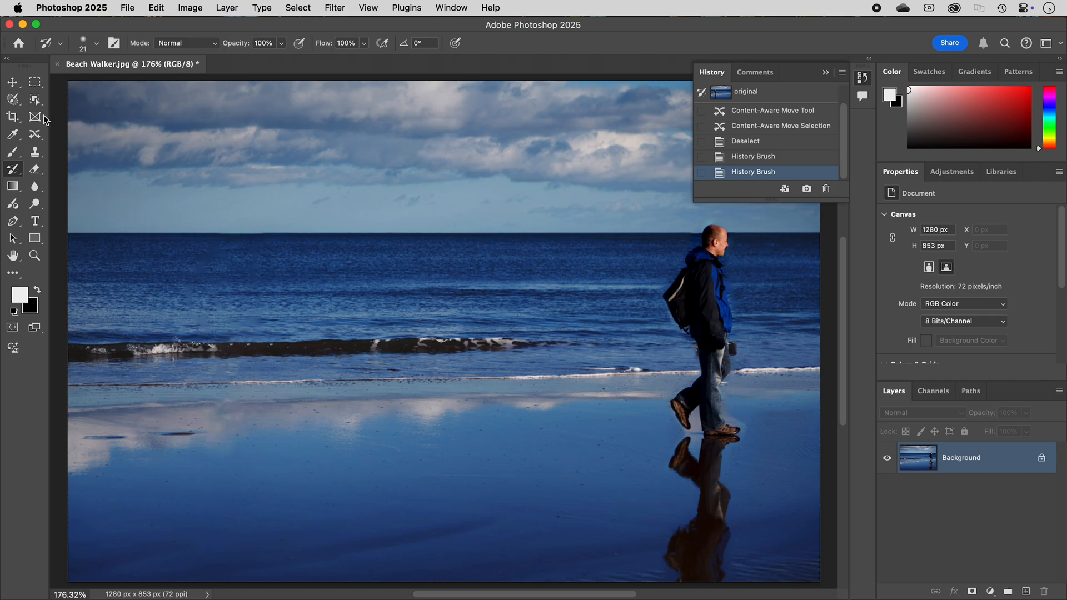
# Switch the History Brush to Hard Round at 21 px and paint away the remnants by the man's front hand and behind his hip
pyautogui.click(96, 43)
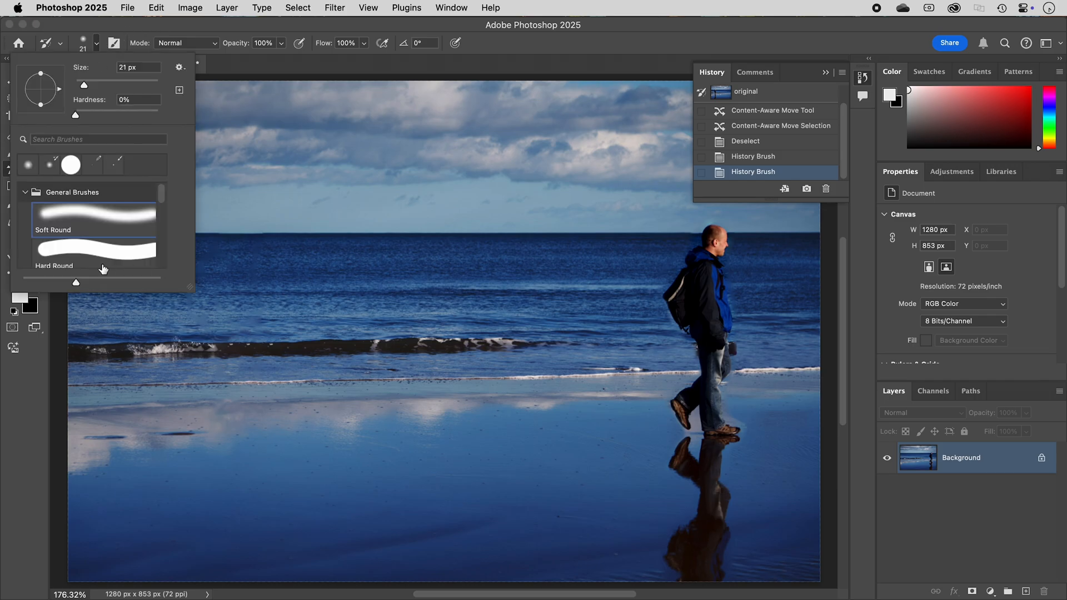
pyautogui.click(88, 255)
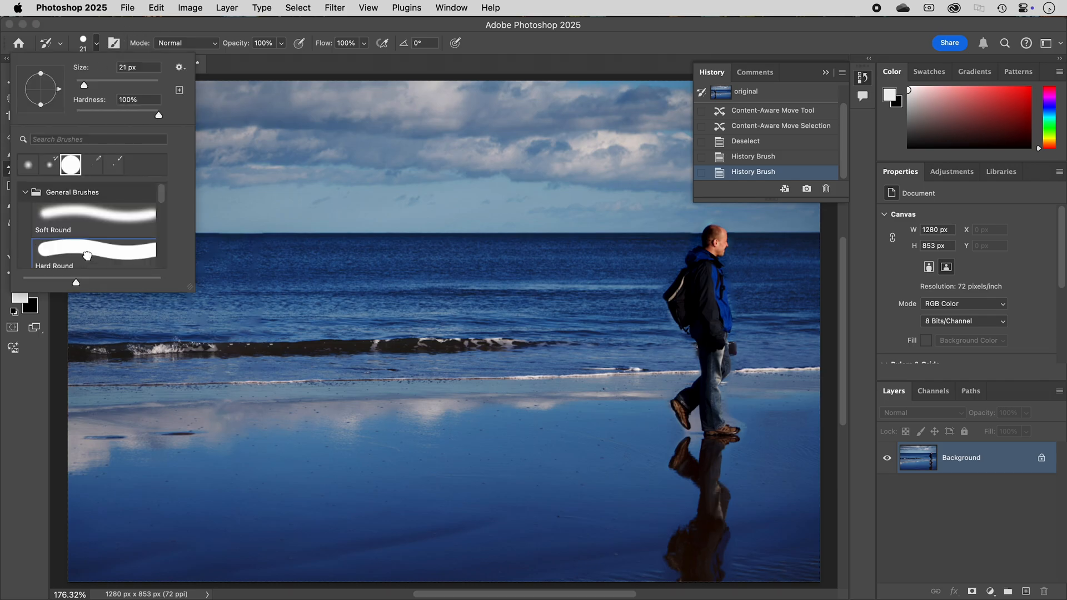
pyautogui.click(742, 349)
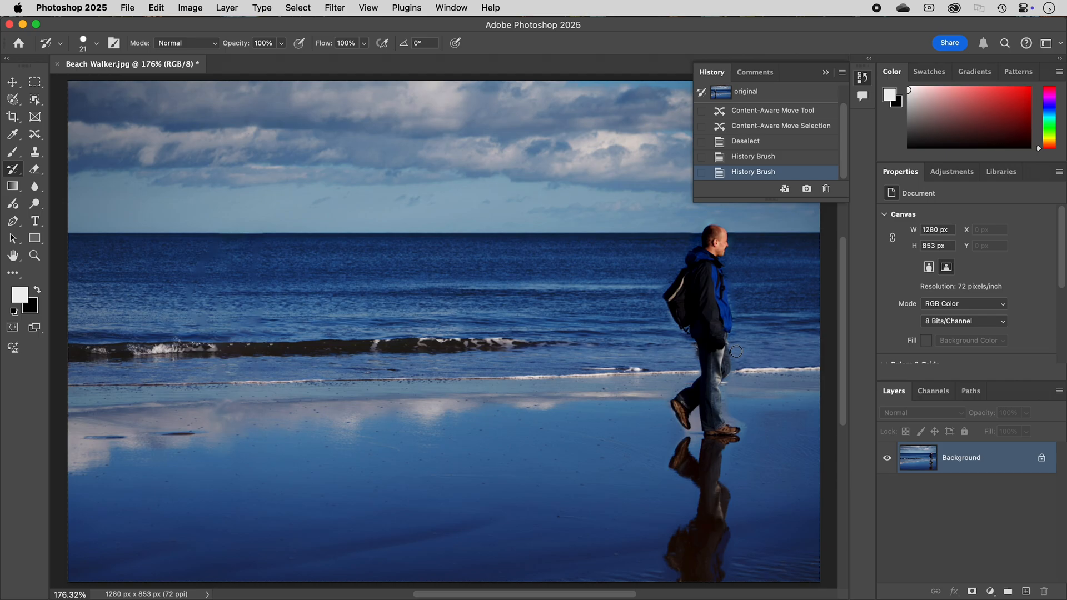
pyautogui.click(736, 352)
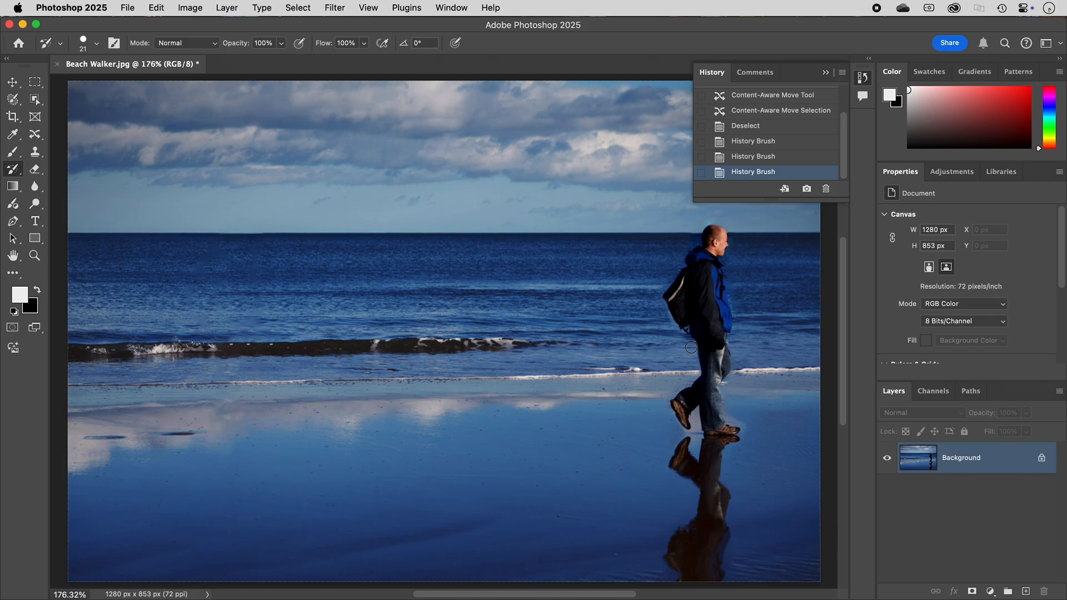
pyautogui.click(691, 347)
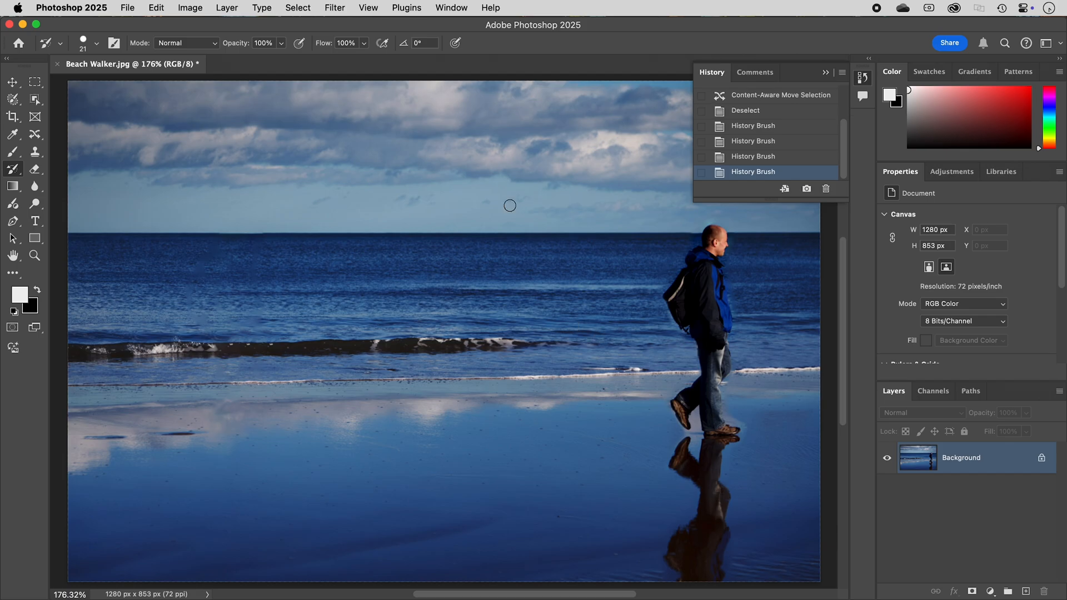
# Switch the History Brush back to Soft Round at 21 px and restore the wet sand around the man's front foot
pyautogui.click(97, 43)
pyautogui.click(95, 210)
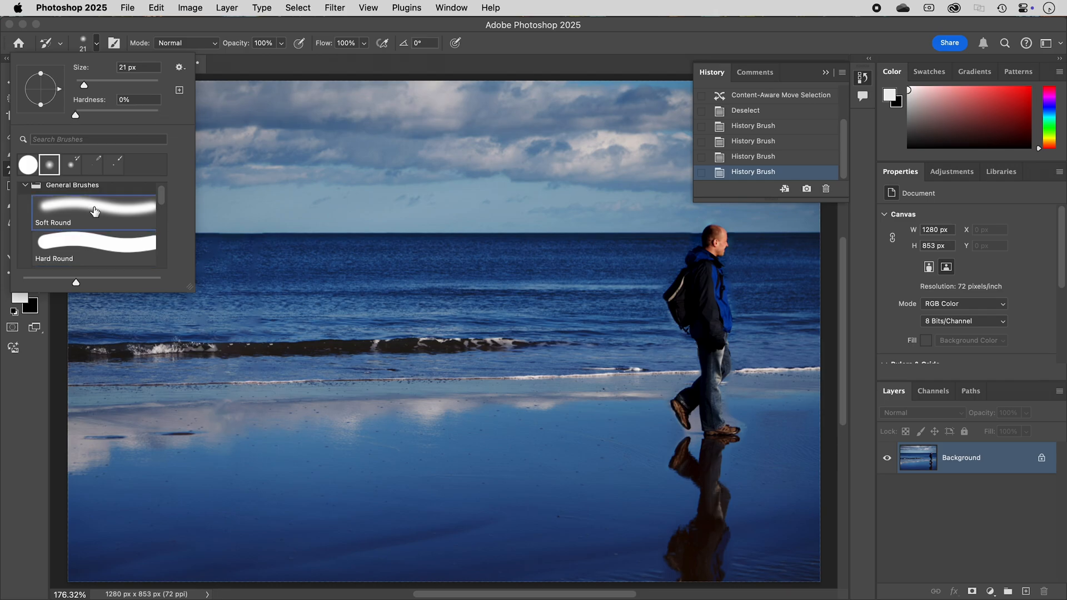
pyautogui.click(747, 423)
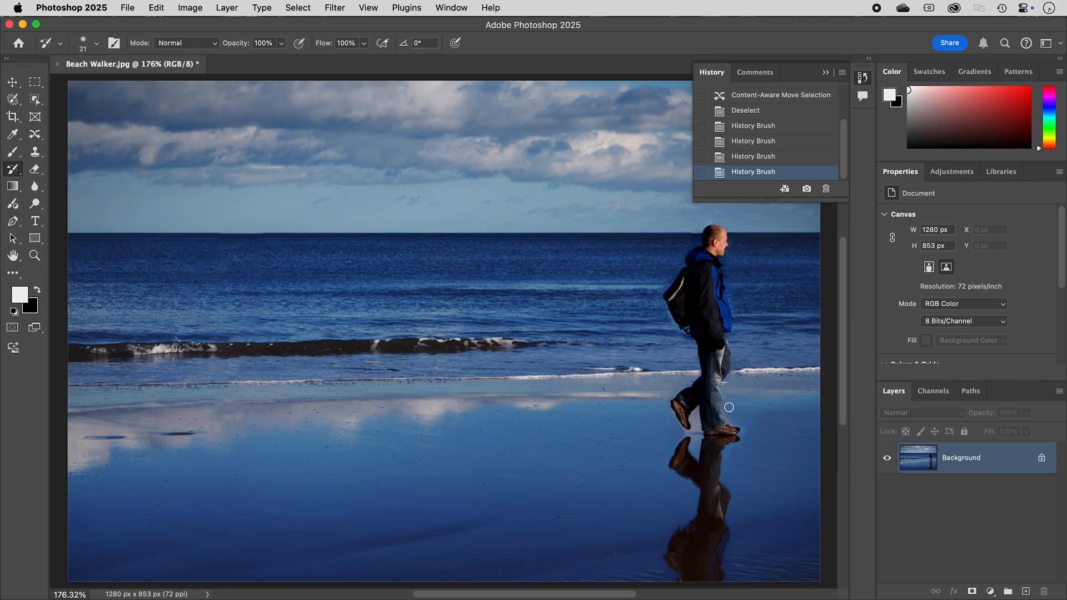
pyautogui.click(748, 434)
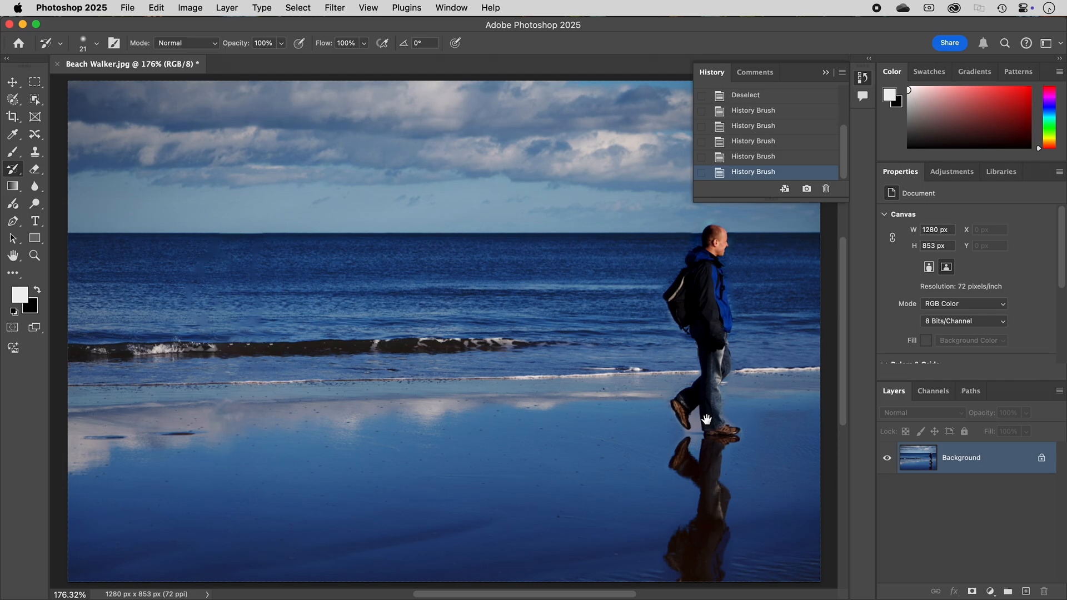
# Paint out the pale patch between the man's rear shoe and front leg, using the History Brush at 9 px and 7 px
pyautogui.keyDown('super'); pyautogui.click(676, 426); pyautogui.keyUp('super')
pyautogui.keyDown('super'); pyautogui.click(674, 425); pyautogui.keyUp('super')
pyautogui.keyDown('super'); pyautogui.click(674, 426); pyautogui.keyUp('super')
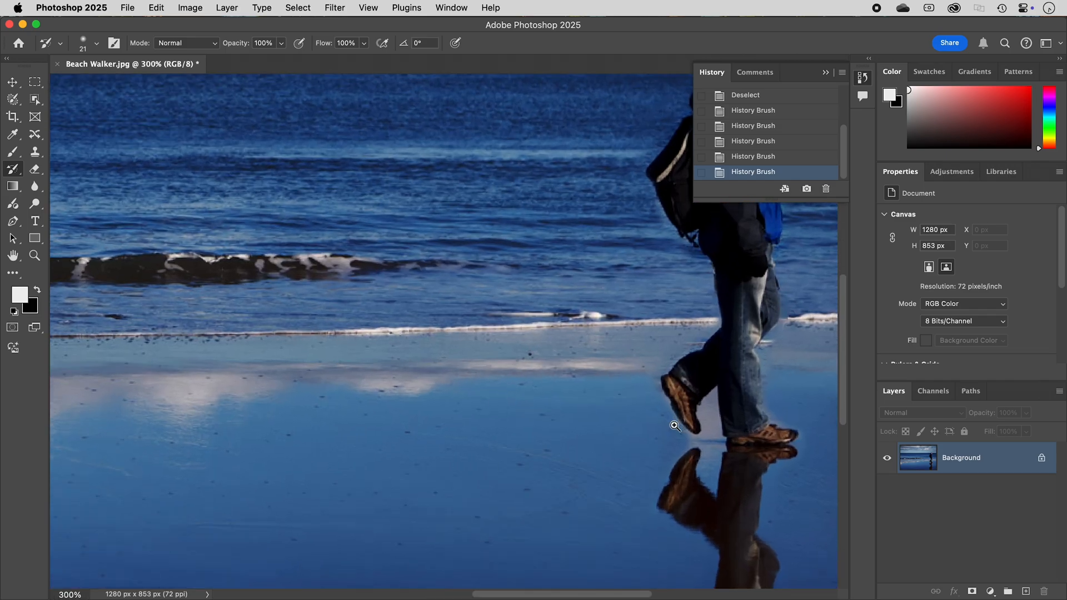
pyautogui.keyDown('super'); pyautogui.click(674, 425); pyautogui.keyUp('super')
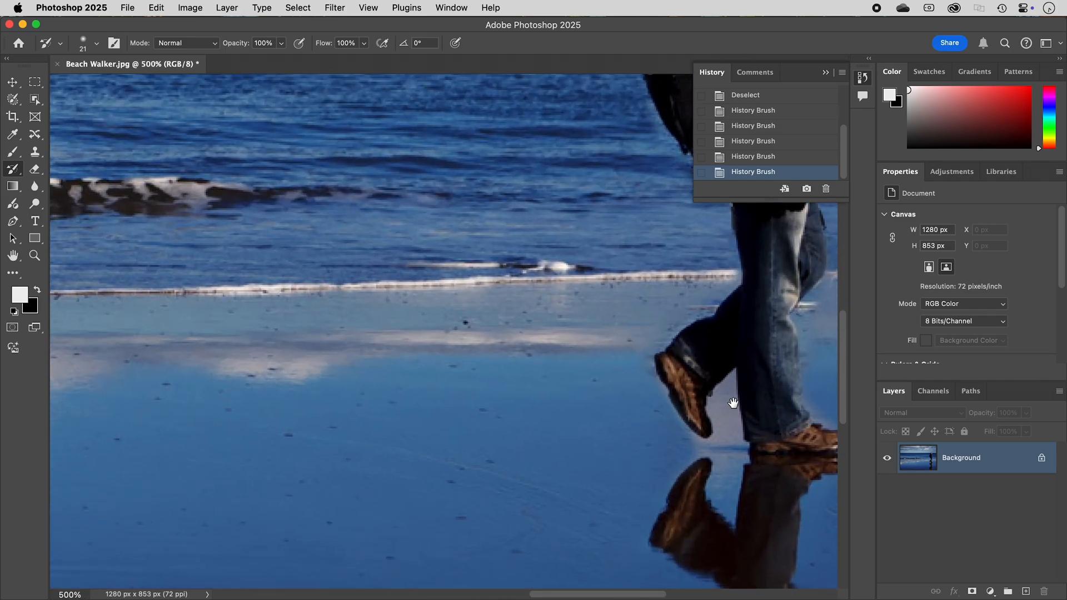
pyautogui.moveTo(733, 403); pyautogui.dragTo(555, 369)
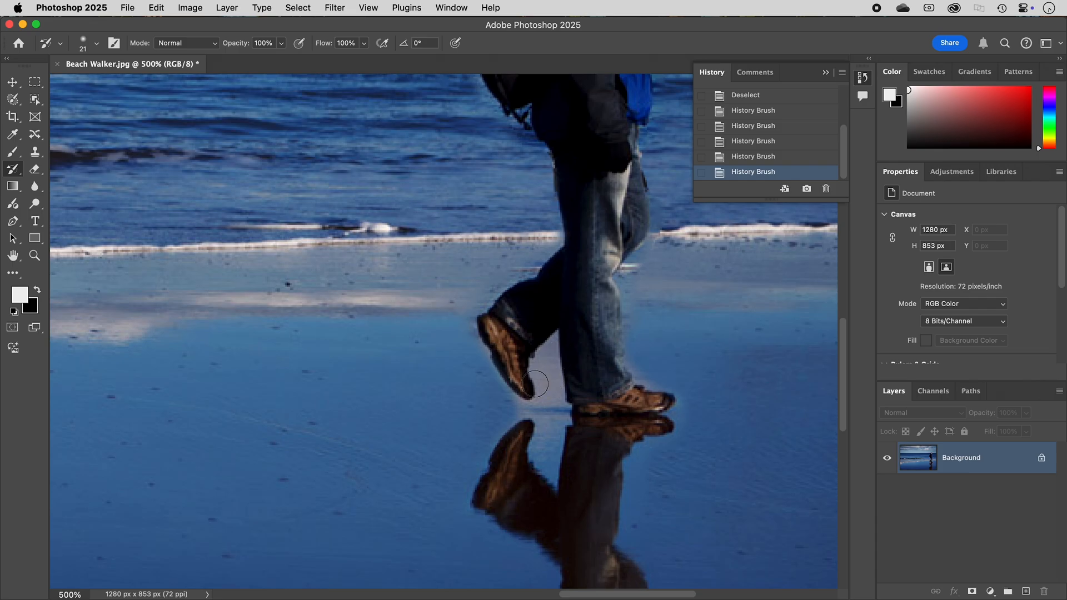
pyautogui.press('[')
pyautogui.press('[')
pyautogui.moveTo(548, 367); pyautogui.dragTo(536, 375)
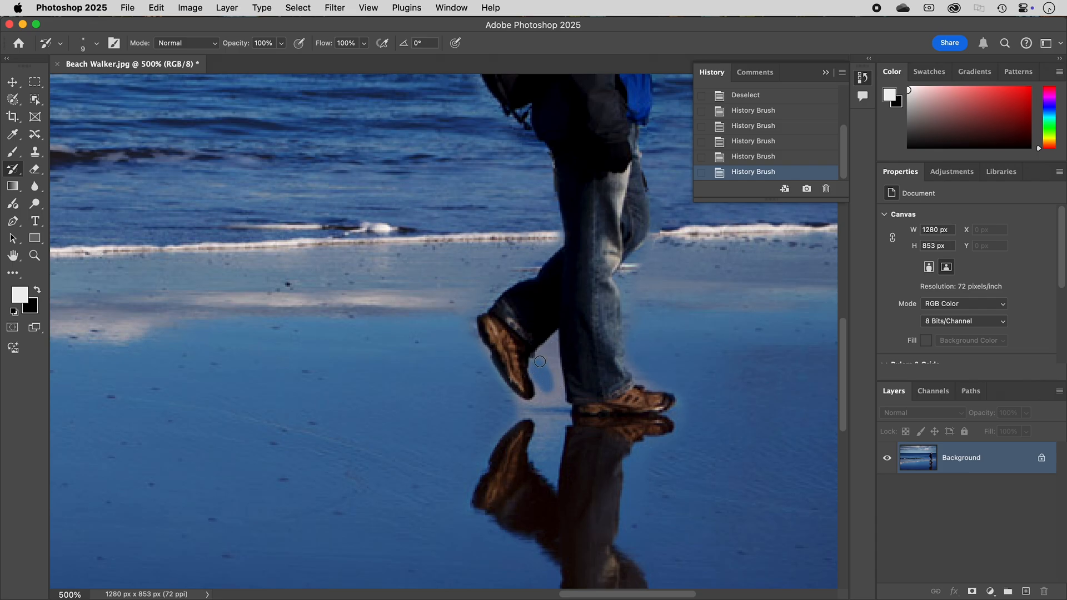
pyautogui.moveTo(550, 355); pyautogui.dragTo(550, 361)
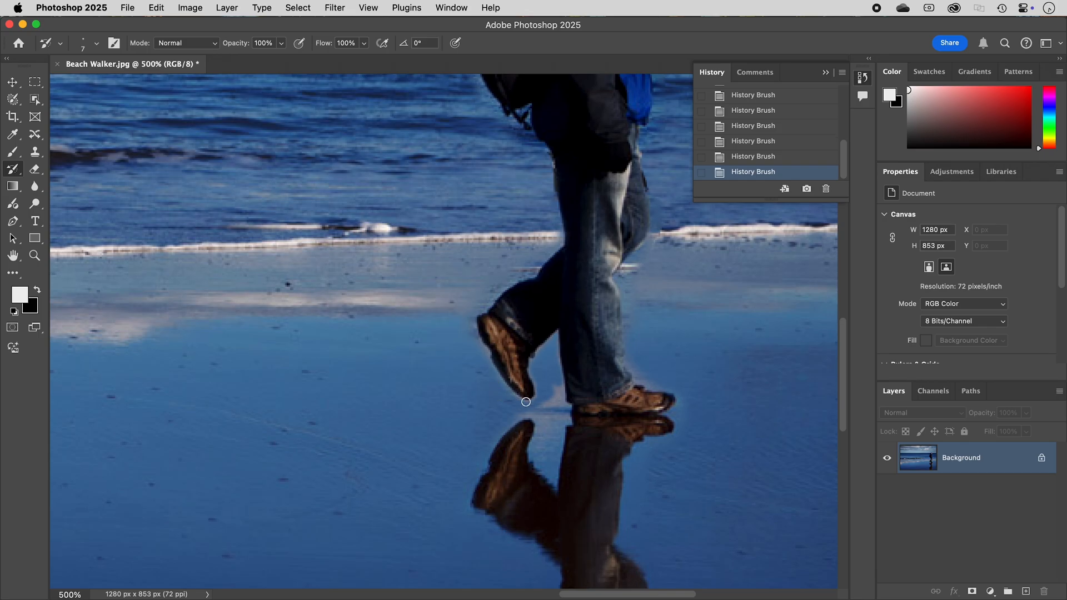
# Set the History Brush to 10 px and clean the remaining halo below the rear shoe and between the feet
pyautogui.press(']')
pyautogui.press(']')
pyautogui.press(']')
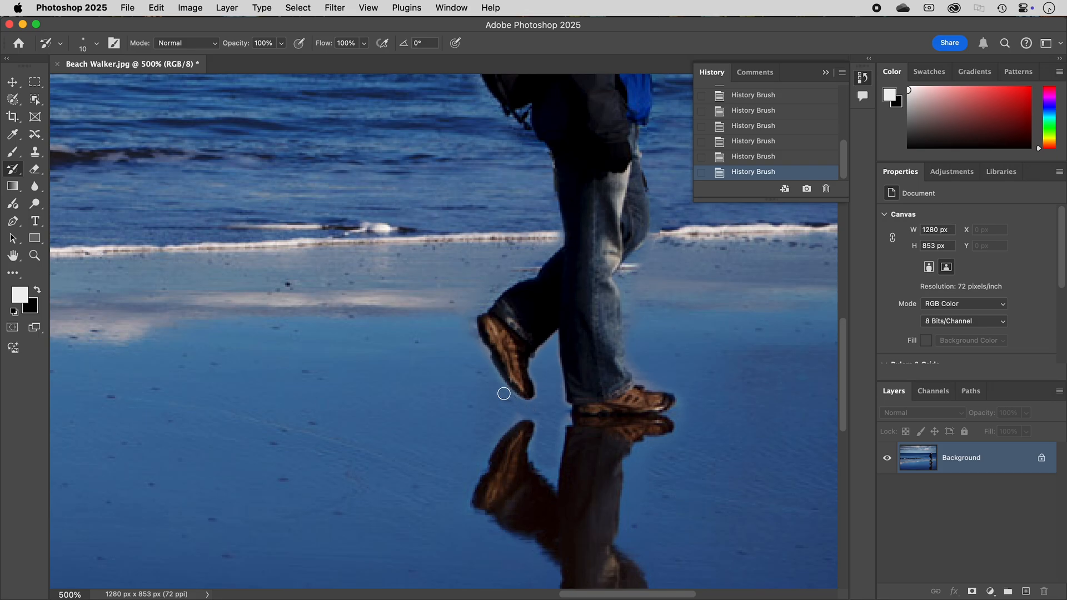
# Enlarge the History Brush to 35 px and restore the sand and water around the man's feet and reflection
pyautogui.press(']')
pyautogui.press(']')
pyautogui.press(']')
pyautogui.press(']')
pyautogui.press(']')
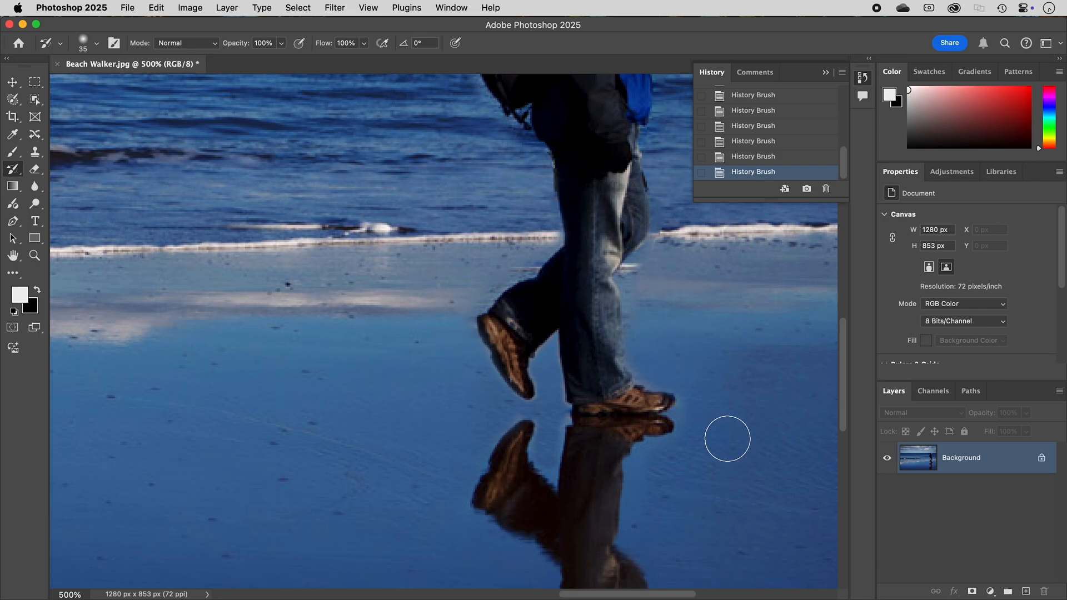
pyautogui.scroll(-5, 728, 438)
pyautogui.scroll(-5, 727, 438)
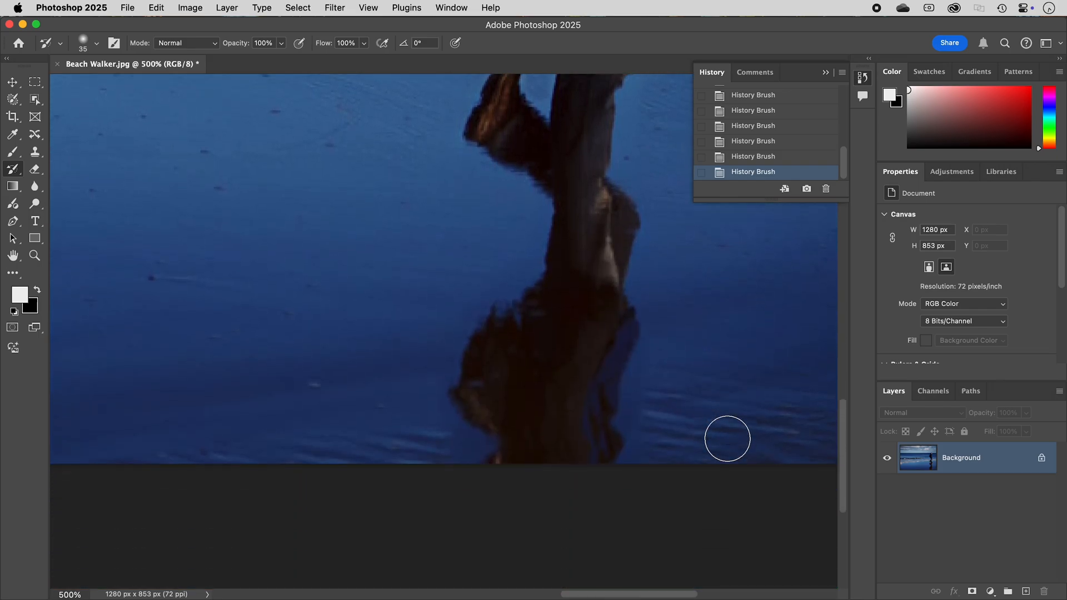
pyautogui.scroll(3, 727, 438)
pyautogui.scroll(1, 727, 438)
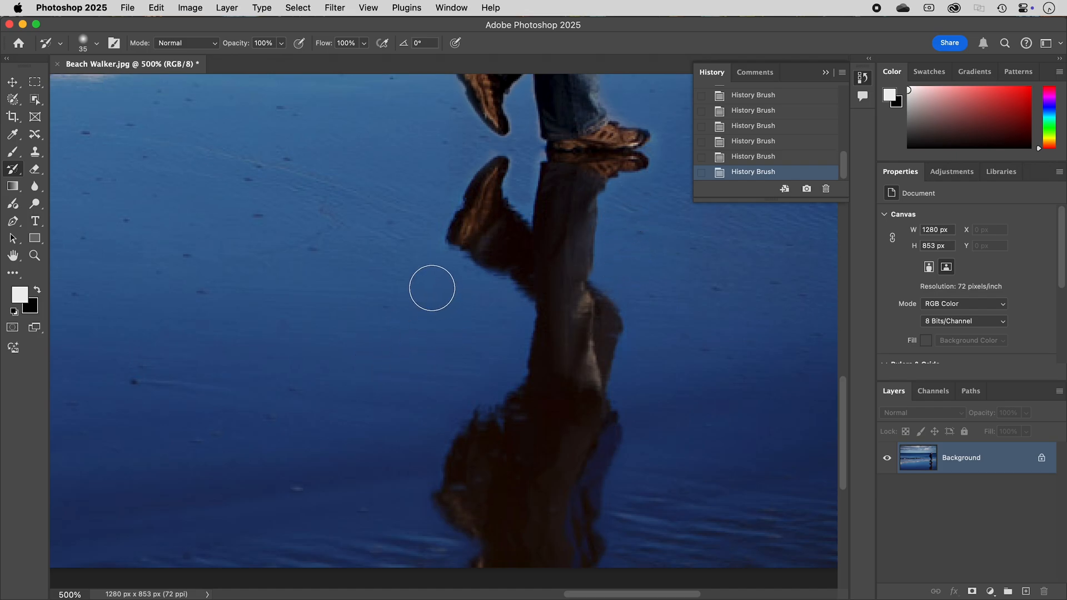
# Reduce the History Brush to 10 px, clean the fringes around the man's shoes and upper body, and check the feet closely
pyautogui.scroll(5, 424, 185)
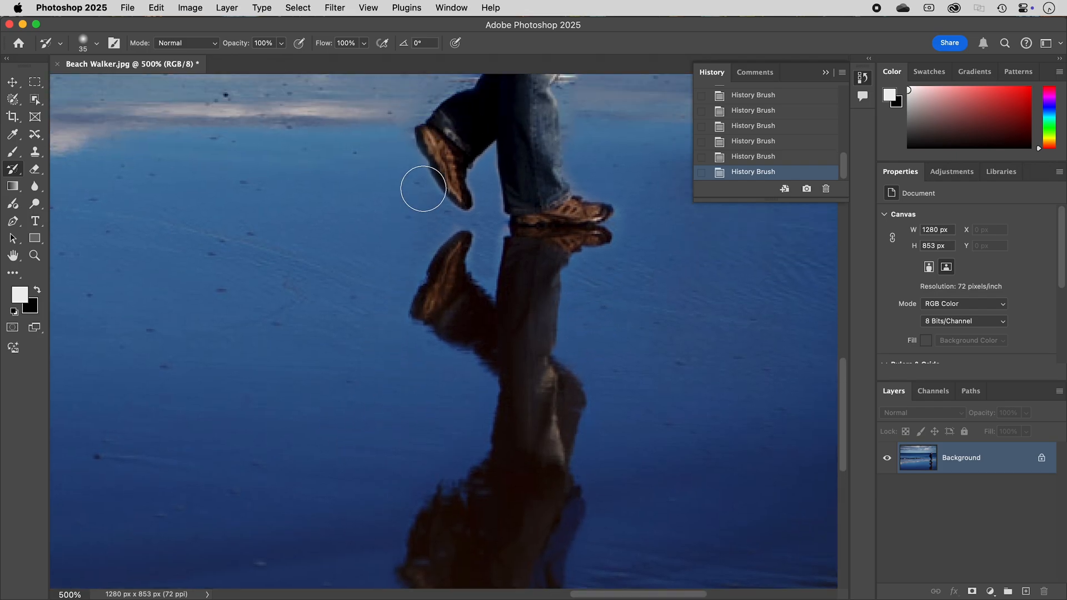
pyautogui.press('[')
pyautogui.press('[')
pyautogui.press('[')
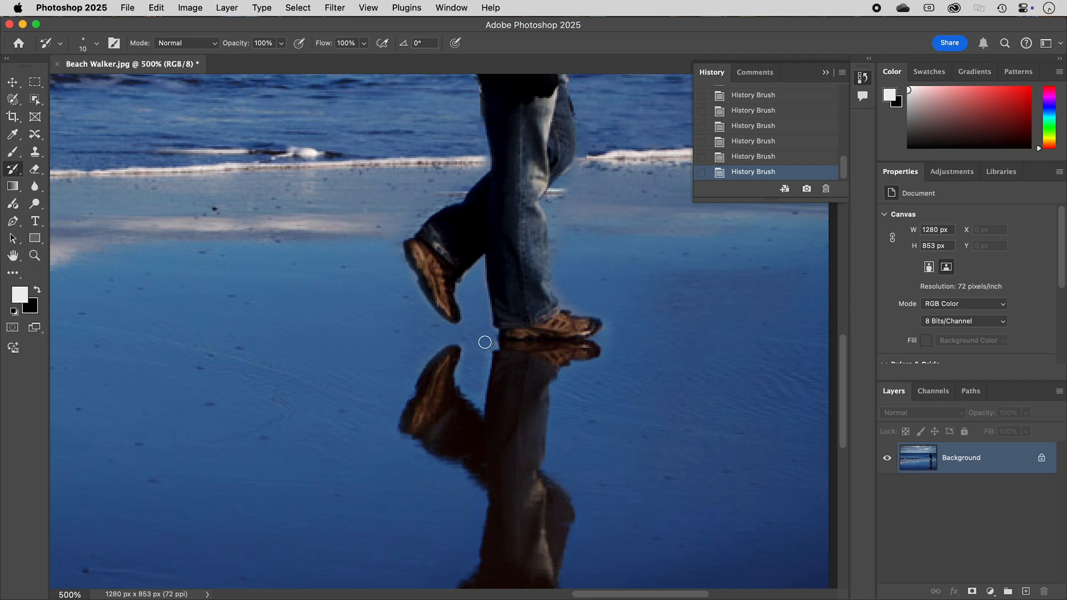
pyautogui.scroll(2, 596, 255)
pyautogui.scroll(10, 596, 255)
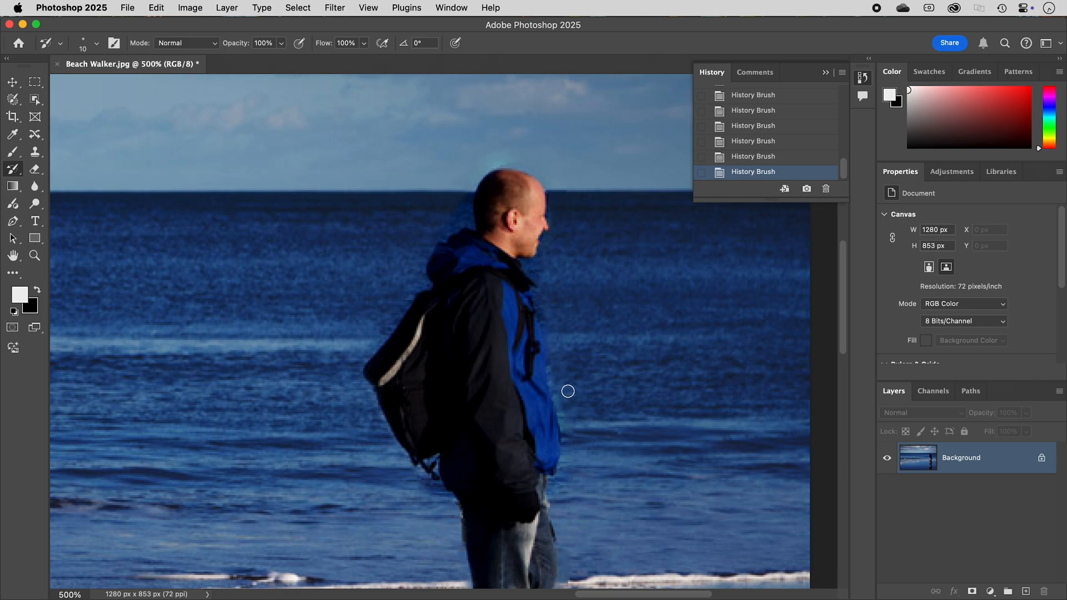
pyautogui.press('super+0')
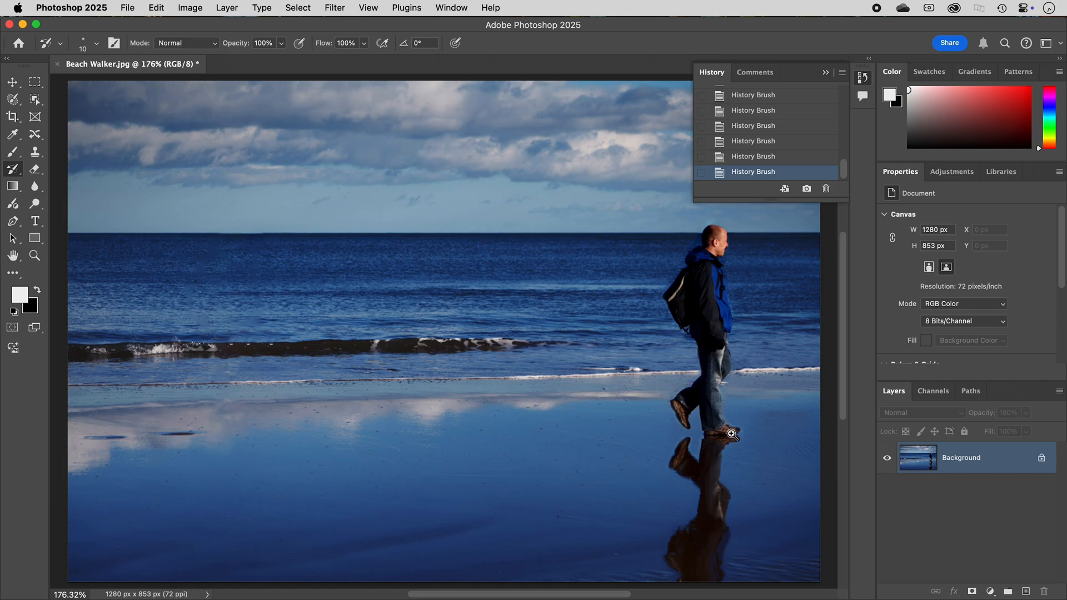
pyautogui.scroll(6, 732, 435)
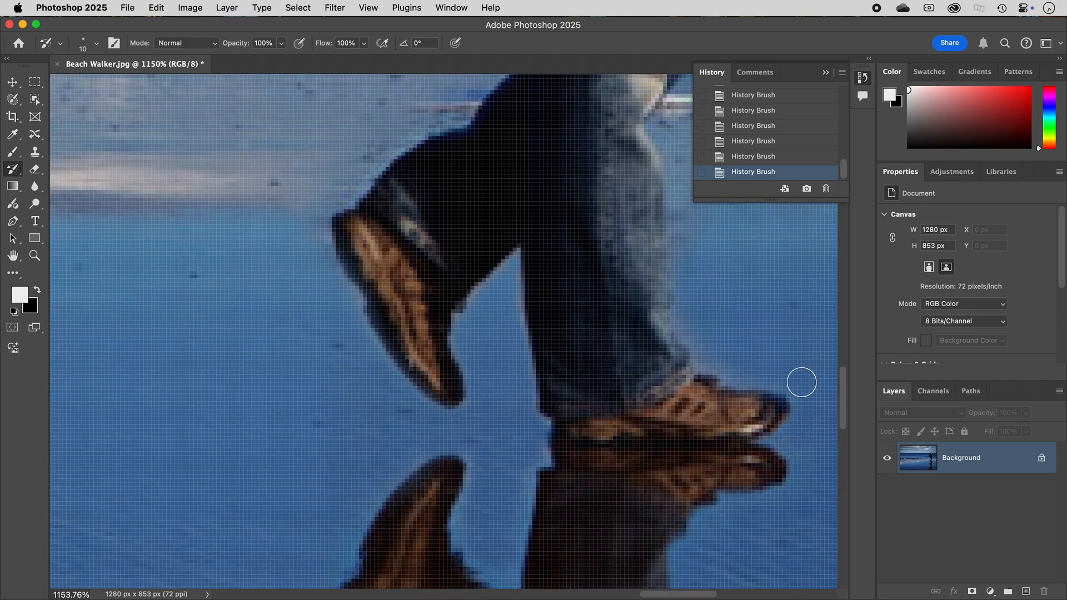
pyautogui.press('super+0')
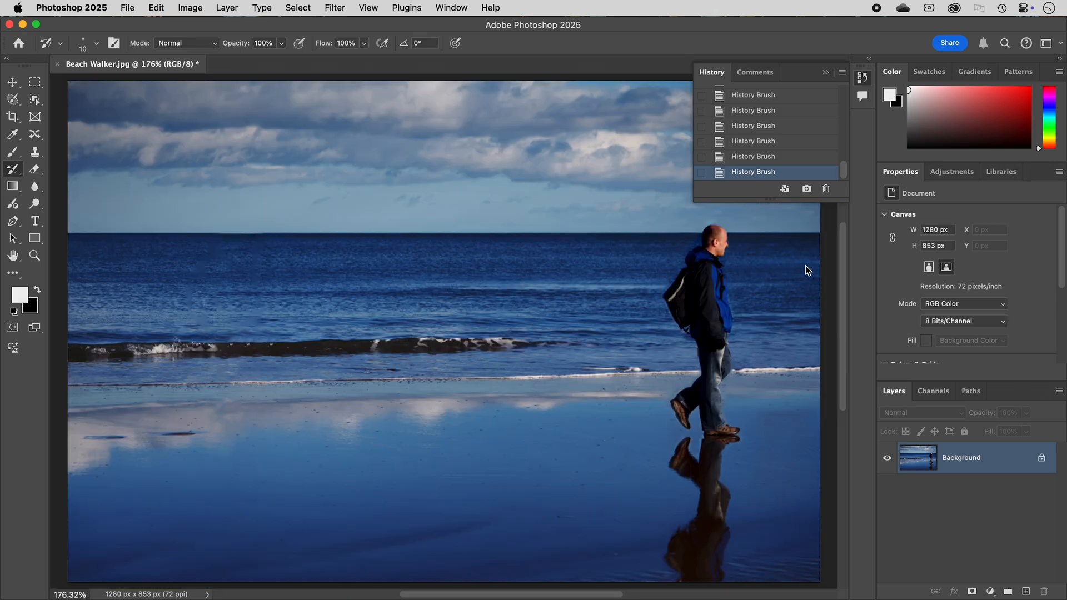
# Collapse the history list and add a new empty layer above the Background
pyautogui.click(862, 77)
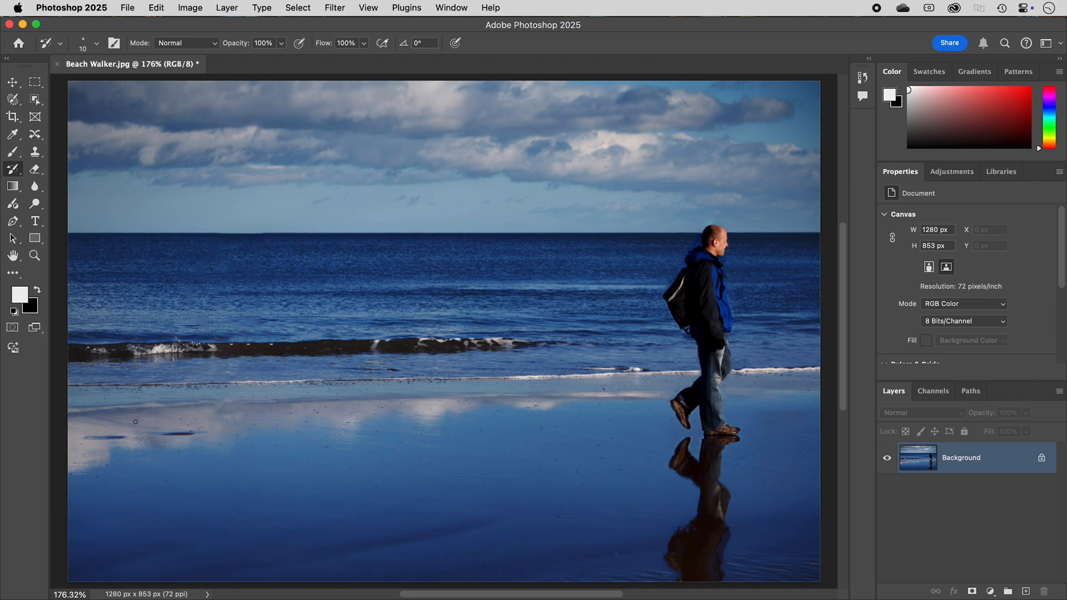
pyautogui.click(1025, 592)
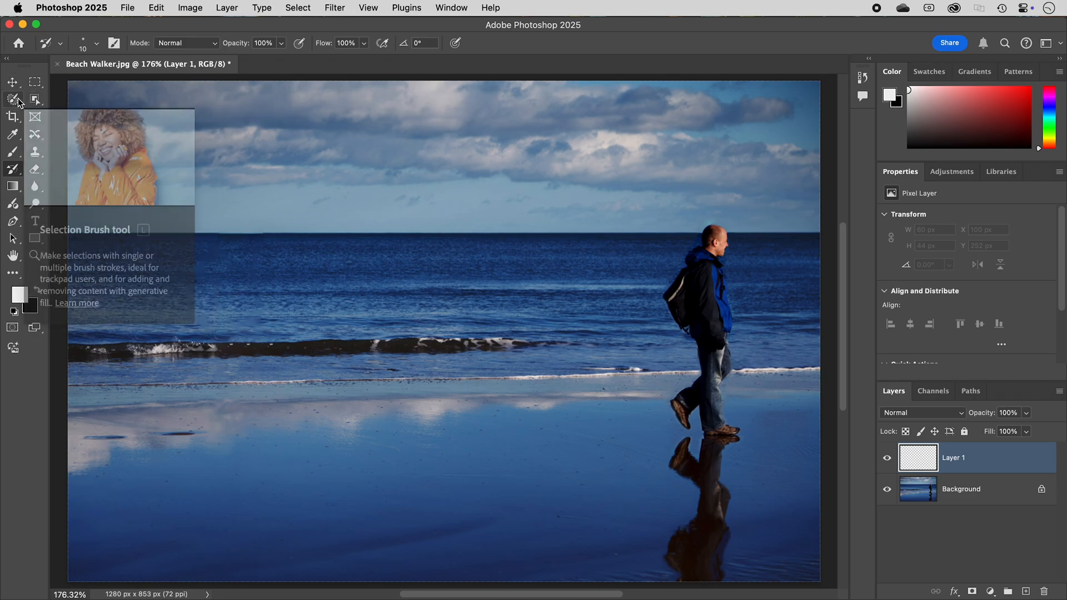
# Activate the Spot Healing Brush with a 40 px size, minimum hardness and Sample All Layers turned on
pyautogui.click(33, 136)
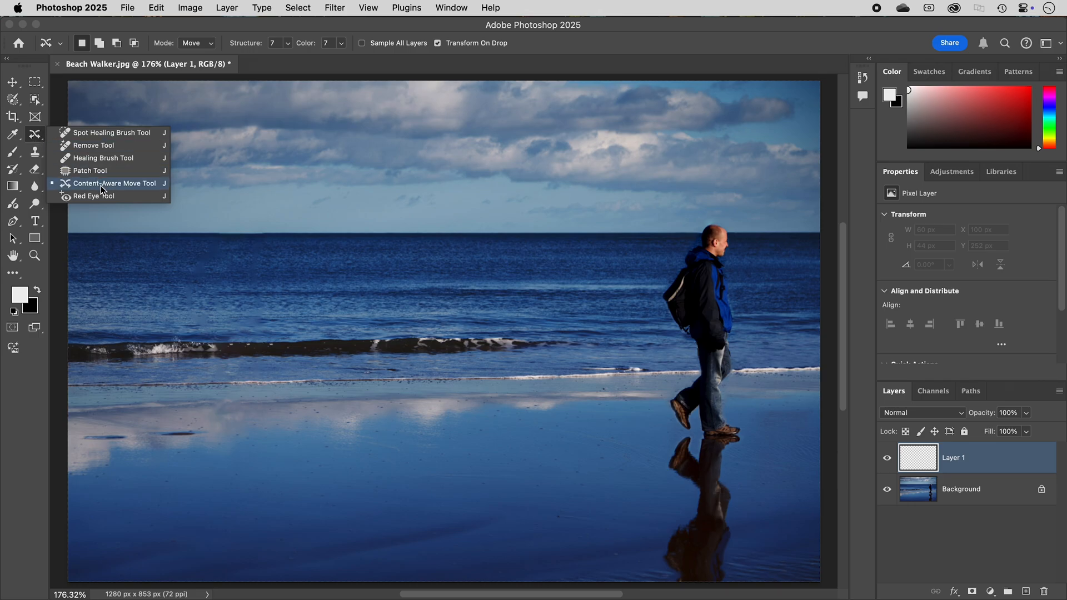
pyautogui.click(93, 133)
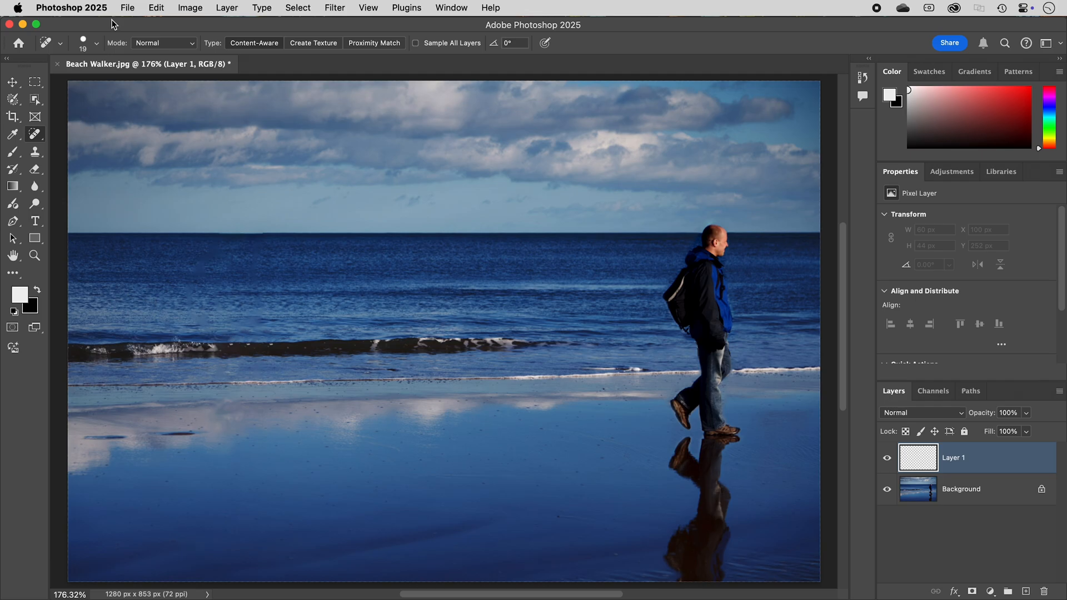
pyautogui.click(98, 49)
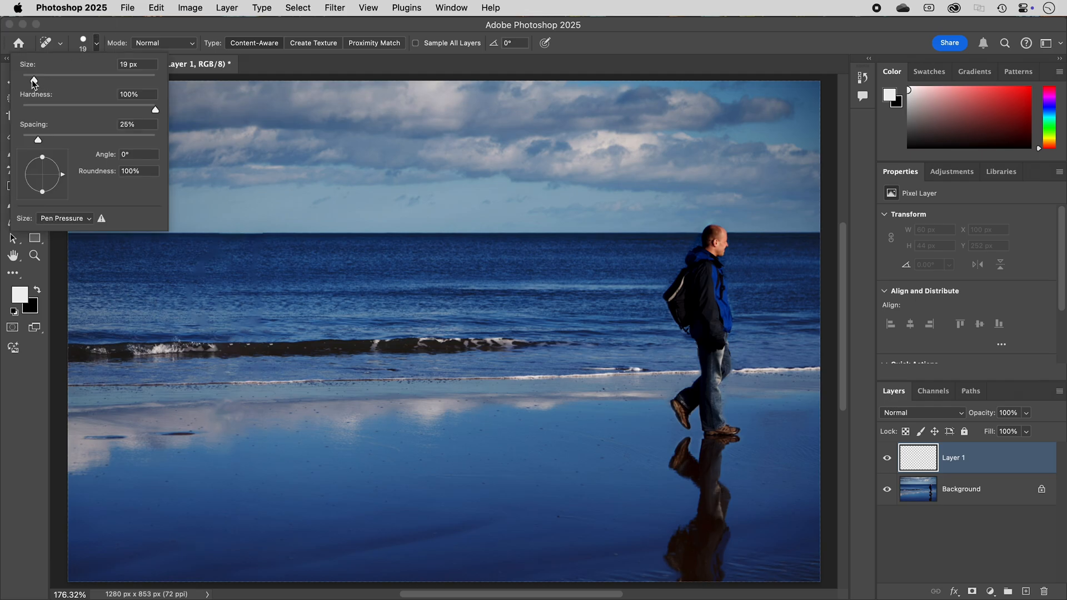
pyautogui.moveTo(34, 80); pyautogui.dragTo(41, 81)
pyautogui.moveTo(155, 110); pyautogui.dragTo(16, 110)
pyautogui.click(106, 31)
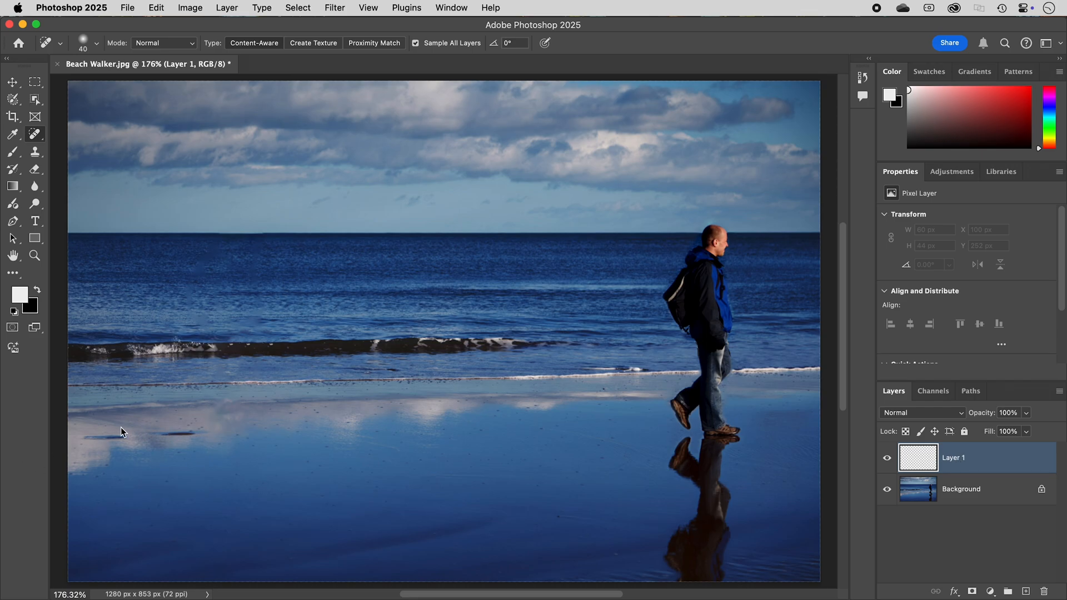
# Reduce the Spot Healing Brush to 35 px and paint out the two dark footstep marks on the wet sand
pyautogui.press('[')
pyautogui.moveTo(87, 437); pyautogui.dragTo(209, 433)
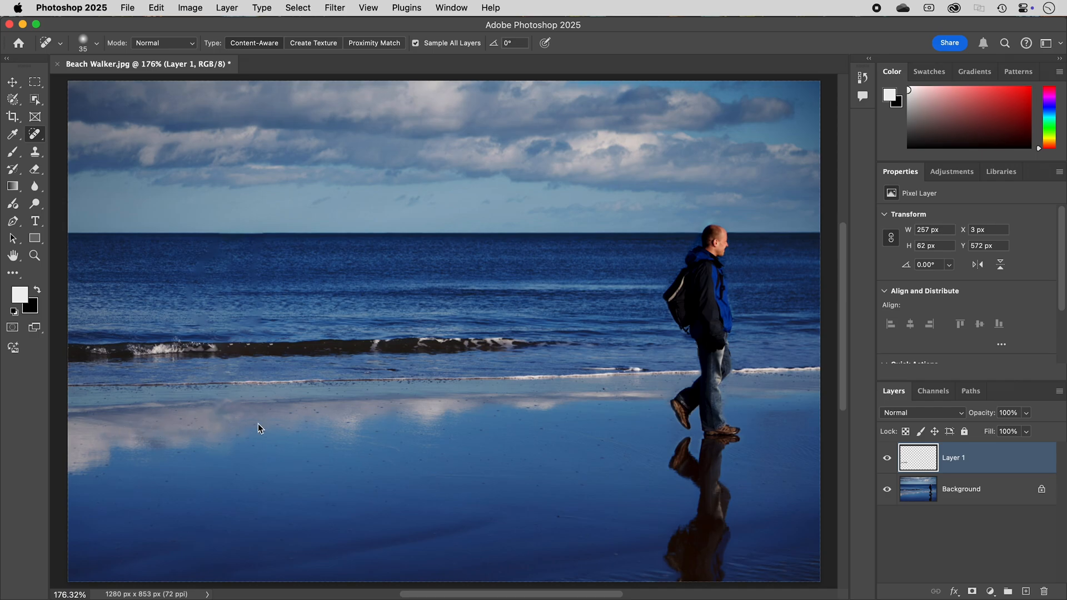
# Compare the sand with the healing layer hidden and shown, and rename the layer "footsteps"
pyautogui.click(887, 459)
pyautogui.click(887, 459)
pyautogui.click(887, 461)
pyautogui.click(887, 461)
pyautogui.write('footsteps')
pyautogui.press('Return')
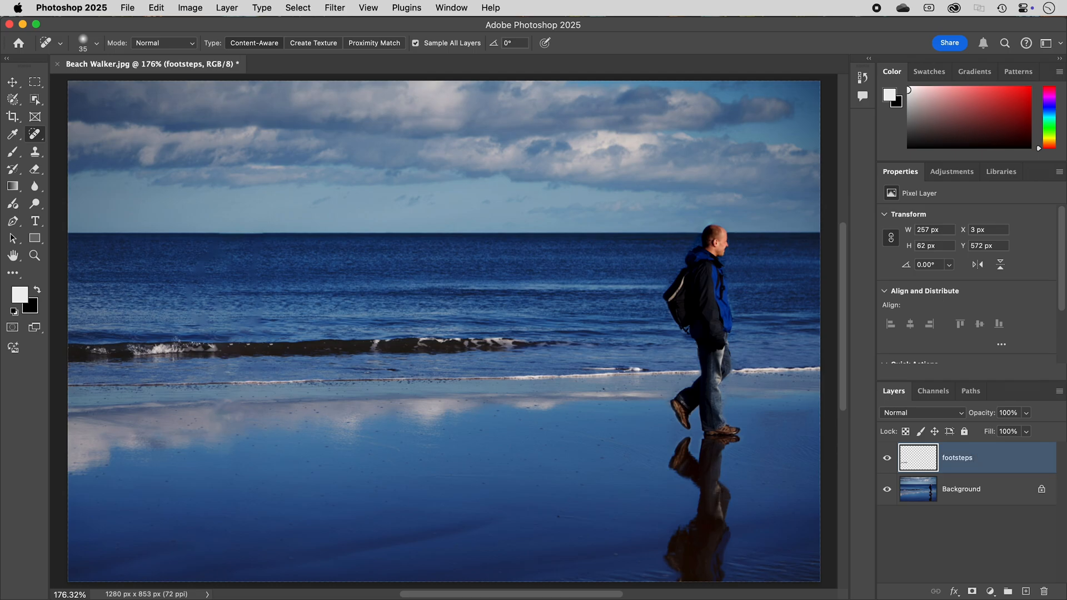